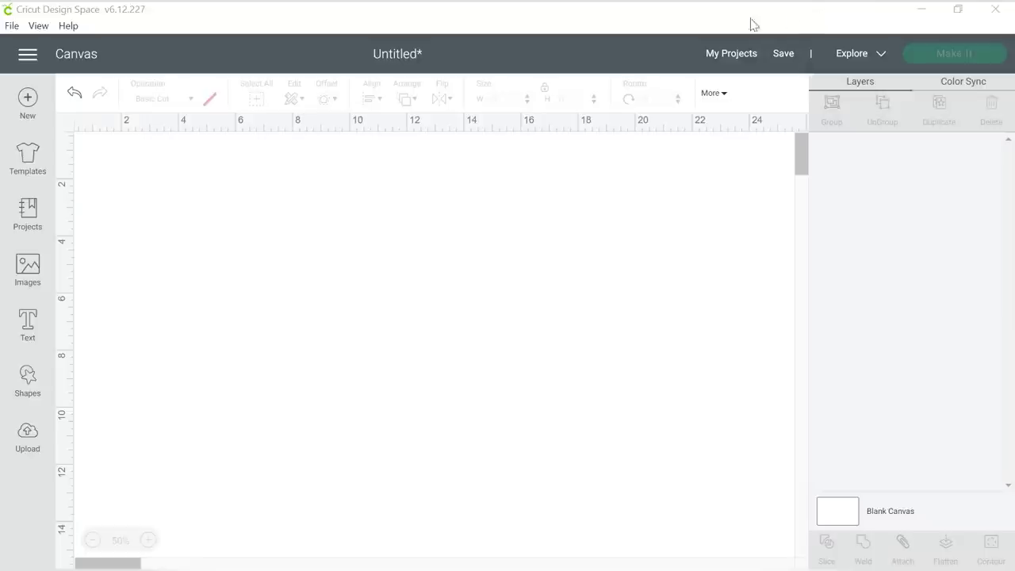
- Open the Upload panel from the left sidebar
click(28, 436)
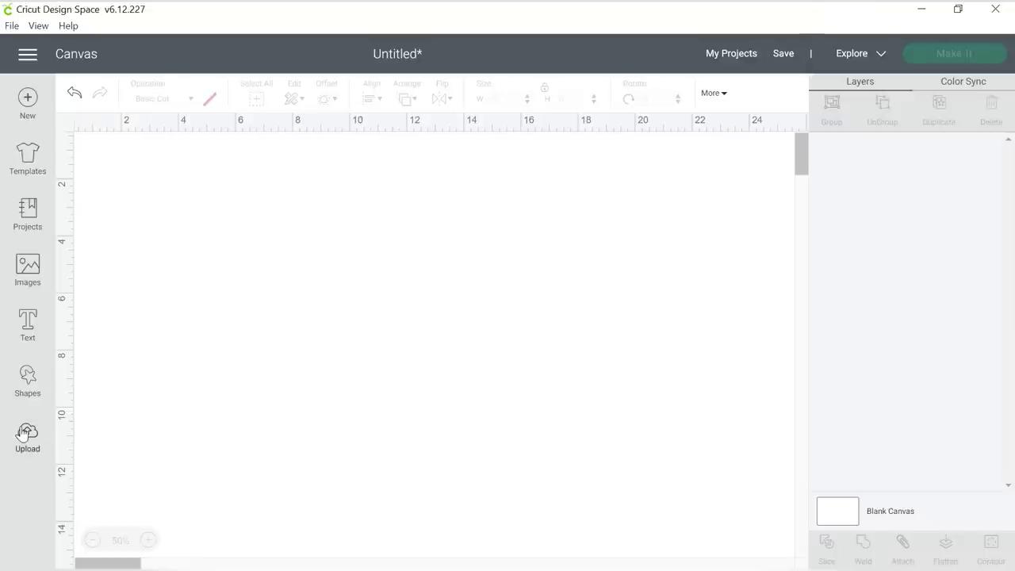
- Start an image upload and browse the Arrows and wreaths SVG and PNG folders
click(287, 319)
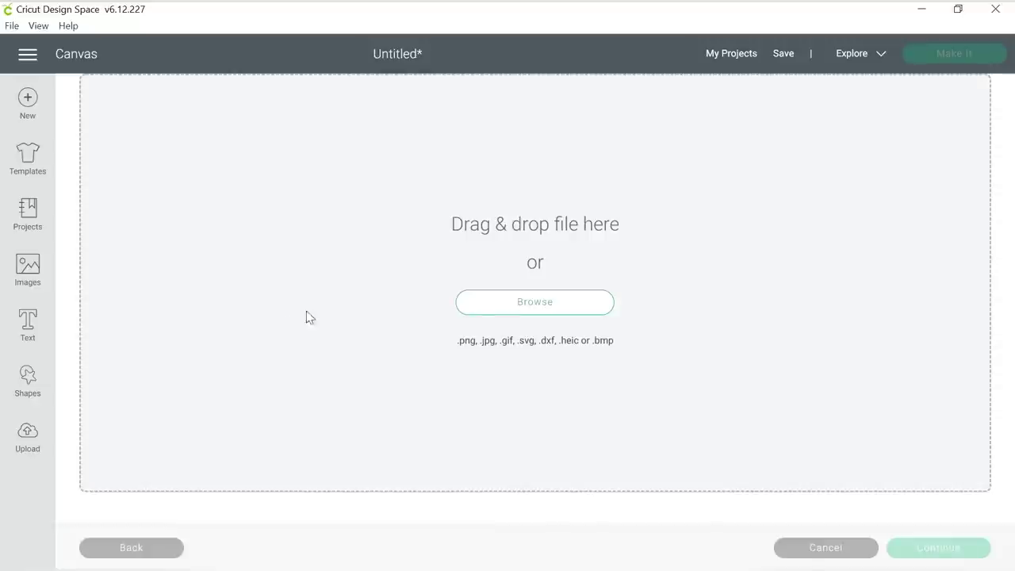
click(489, 311)
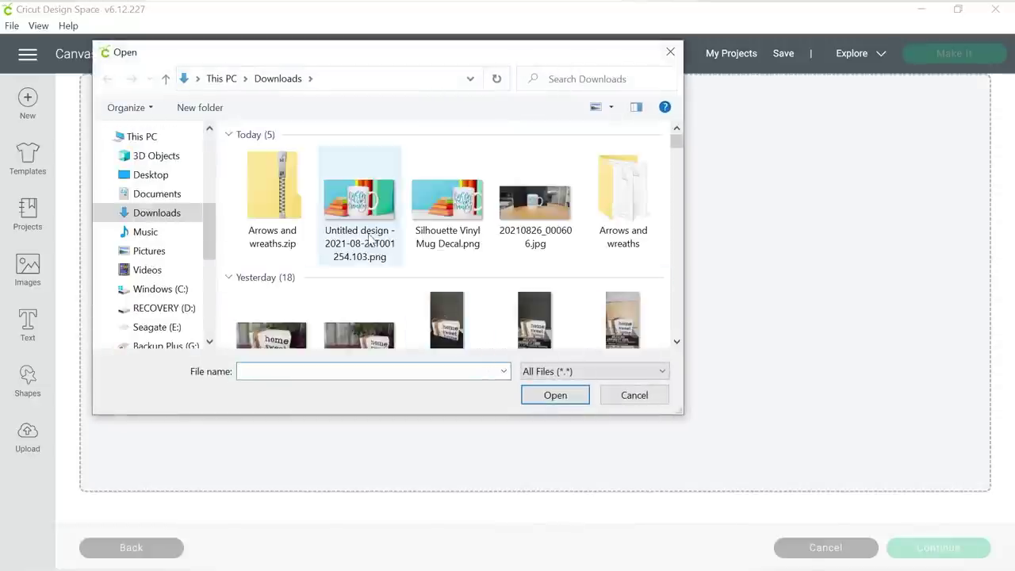
double_click(635, 200)
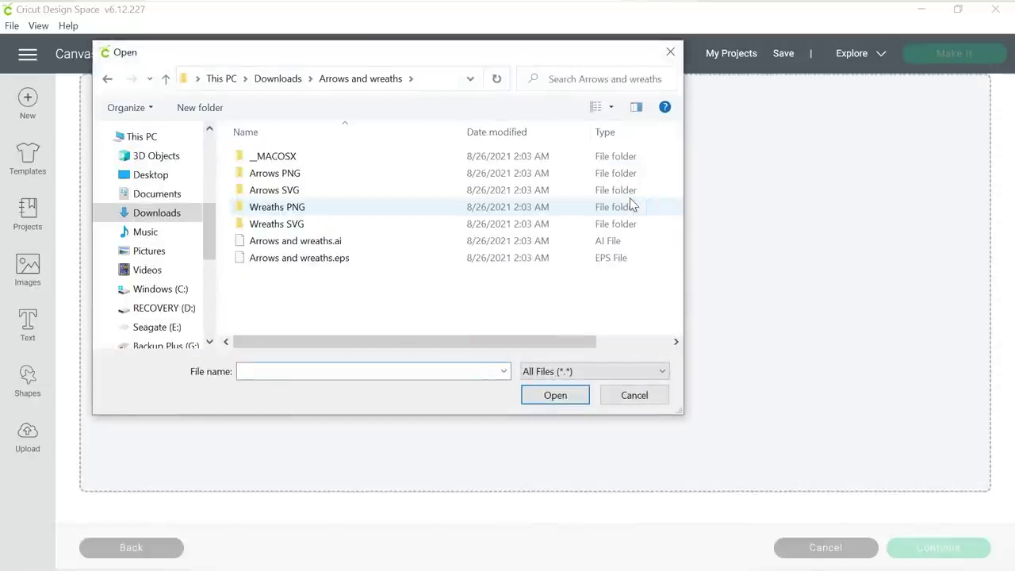
double_click(331, 194)
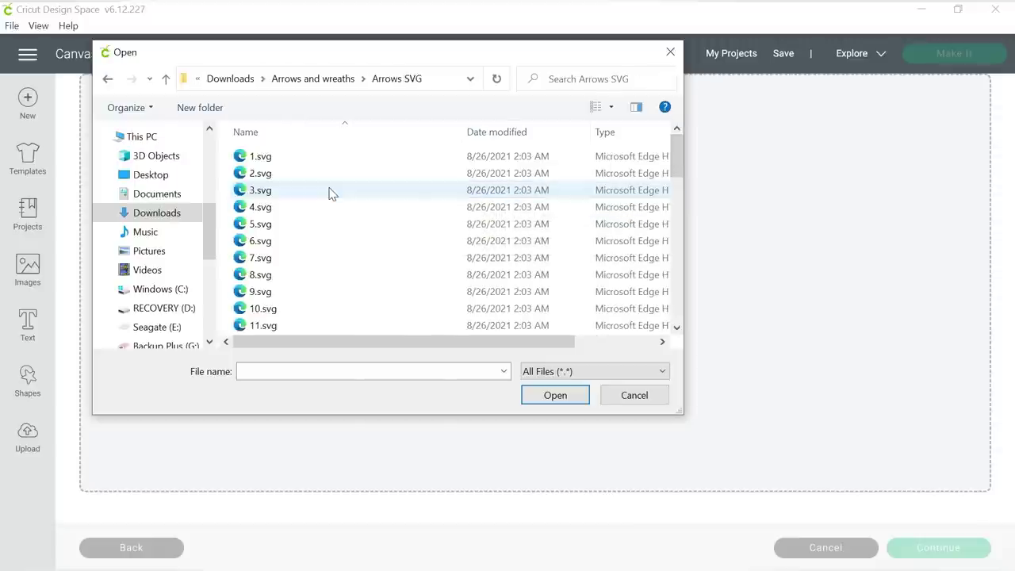
click(113, 83)
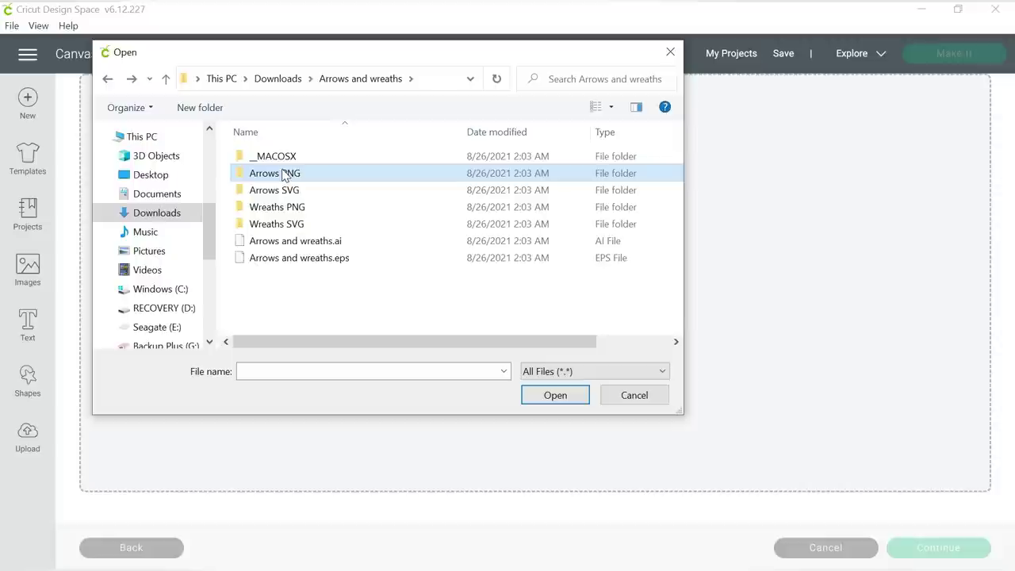
double_click(302, 173)
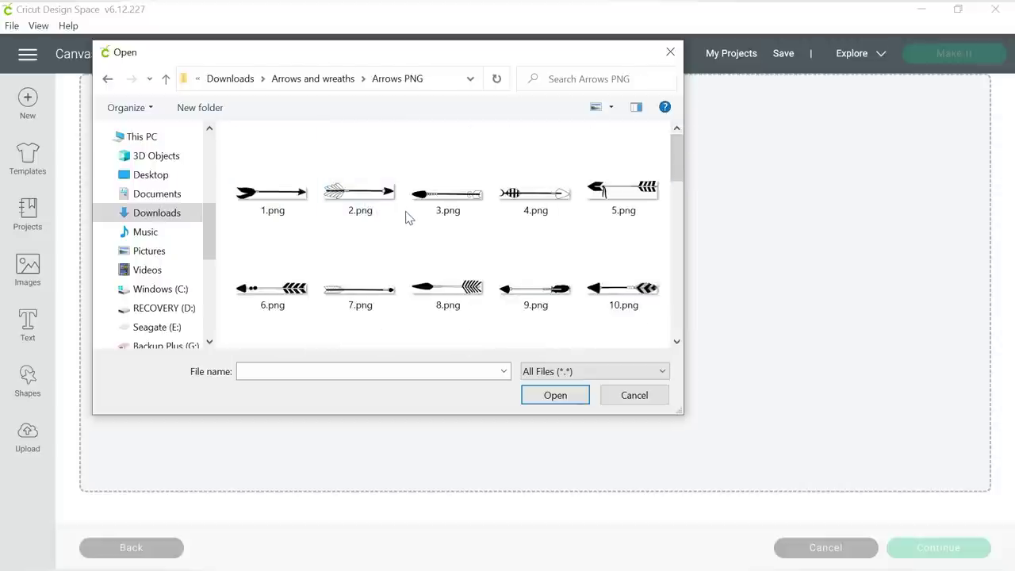
- Choose 1.svg from the Arrows SVG folder as the file to upload
scroll(407, 217, down, 2)
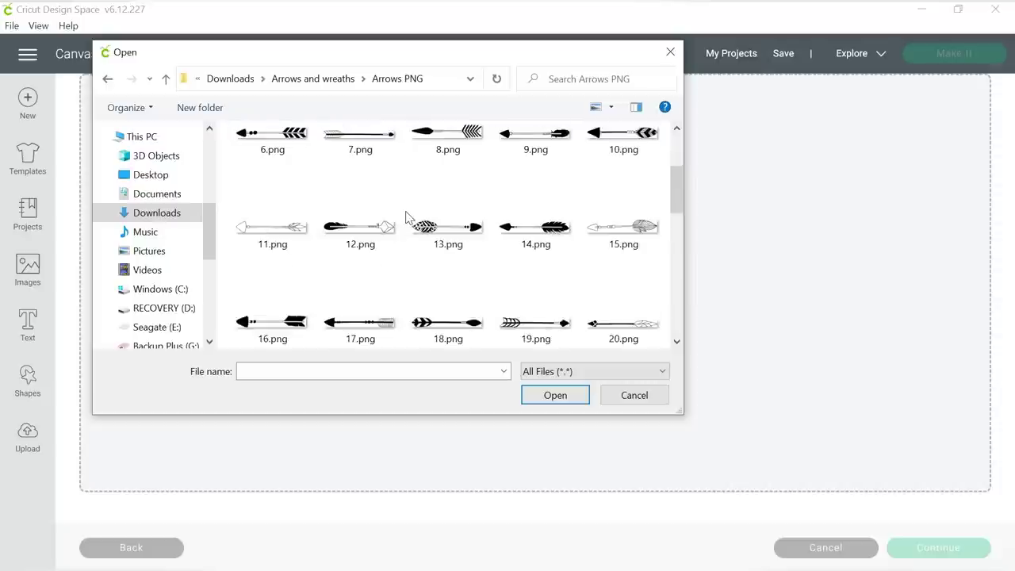
scroll(407, 217, down, 2)
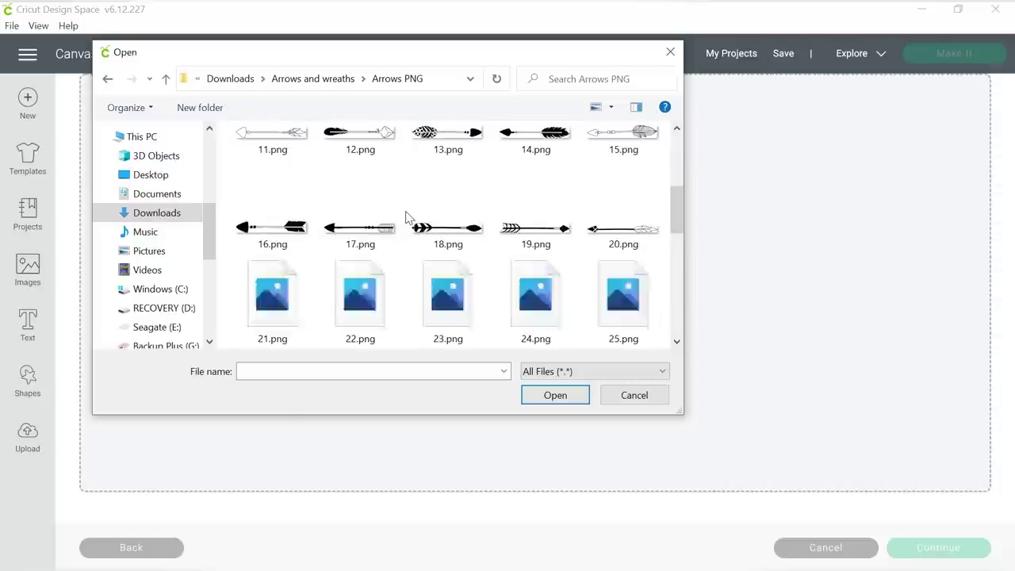
scroll(407, 217, down, 2)
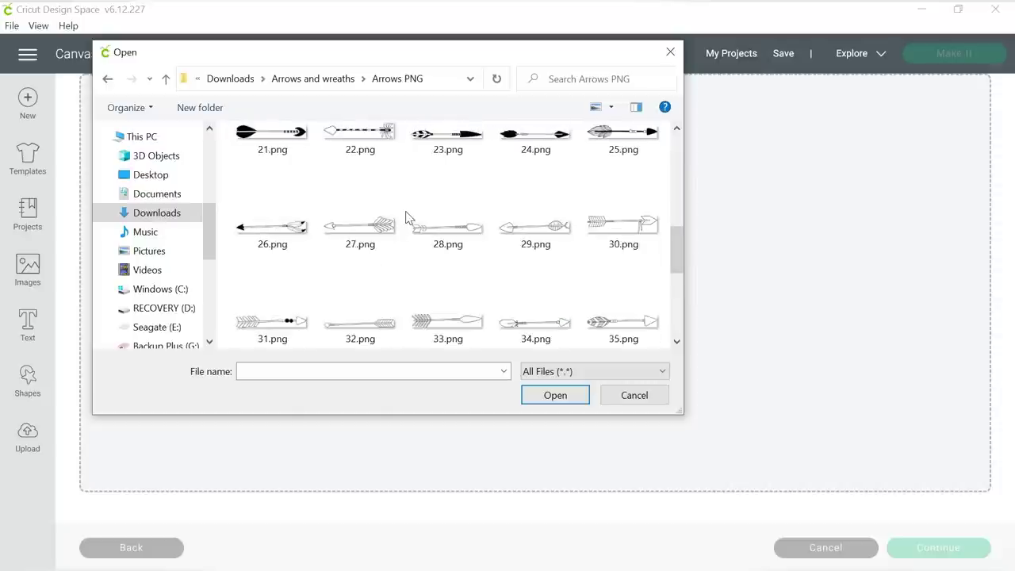
scroll(407, 217, up, 5)
click(290, 207)
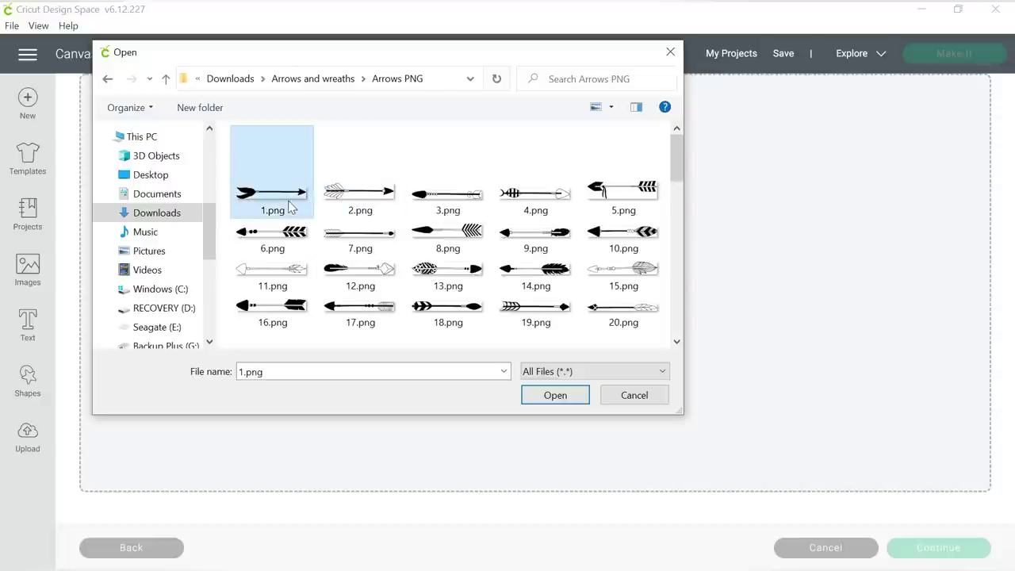
click(337, 79)
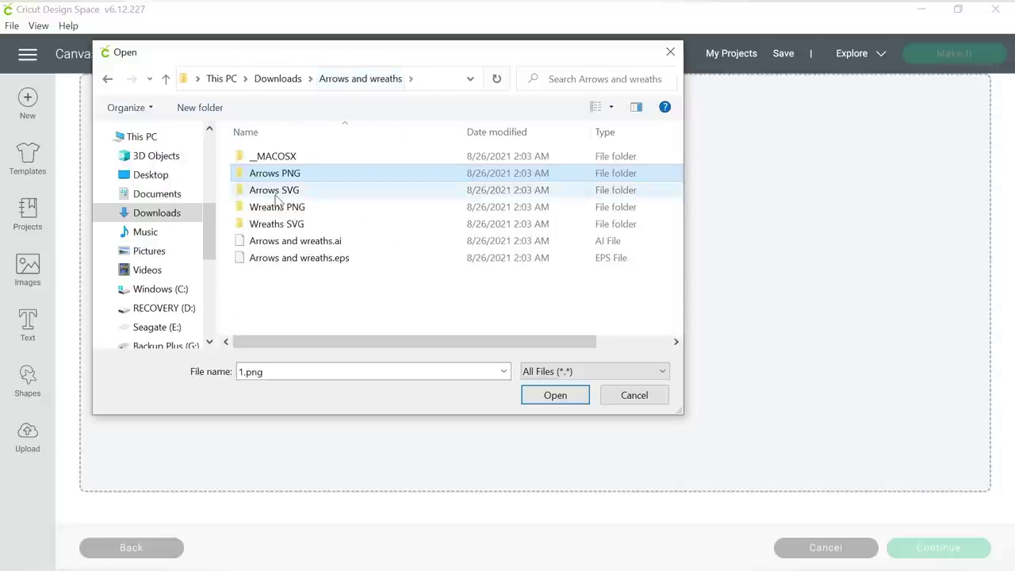
double_click(280, 196)
double_click(279, 157)
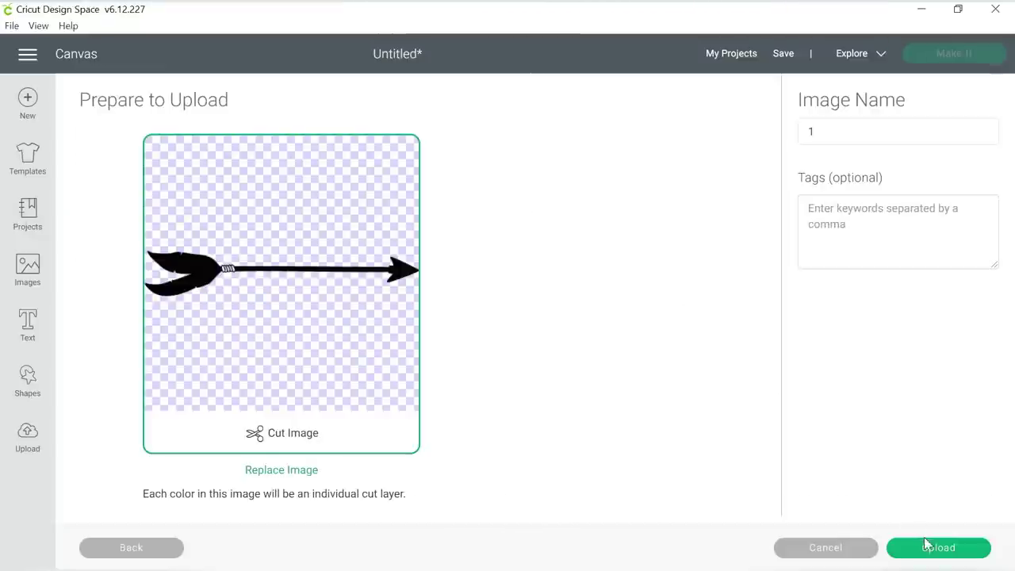
- Upload the arrow file and insert it onto the canvas
click(928, 546)
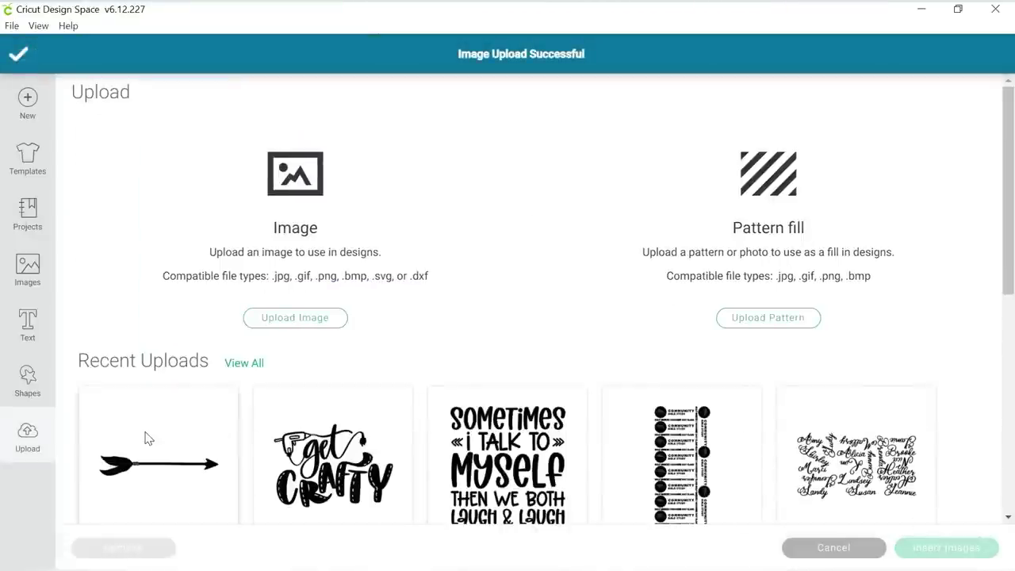
click(145, 439)
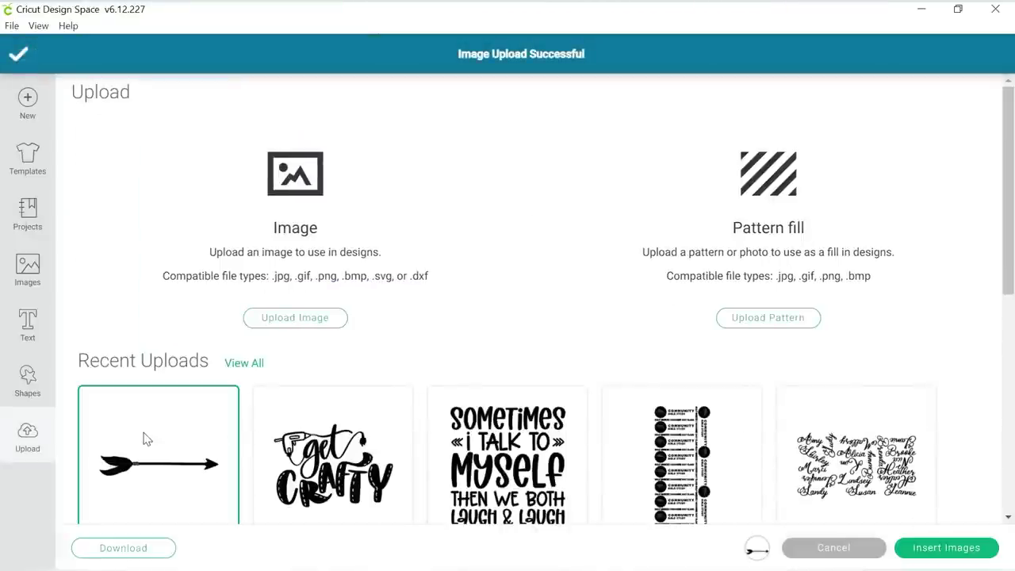
click(948, 547)
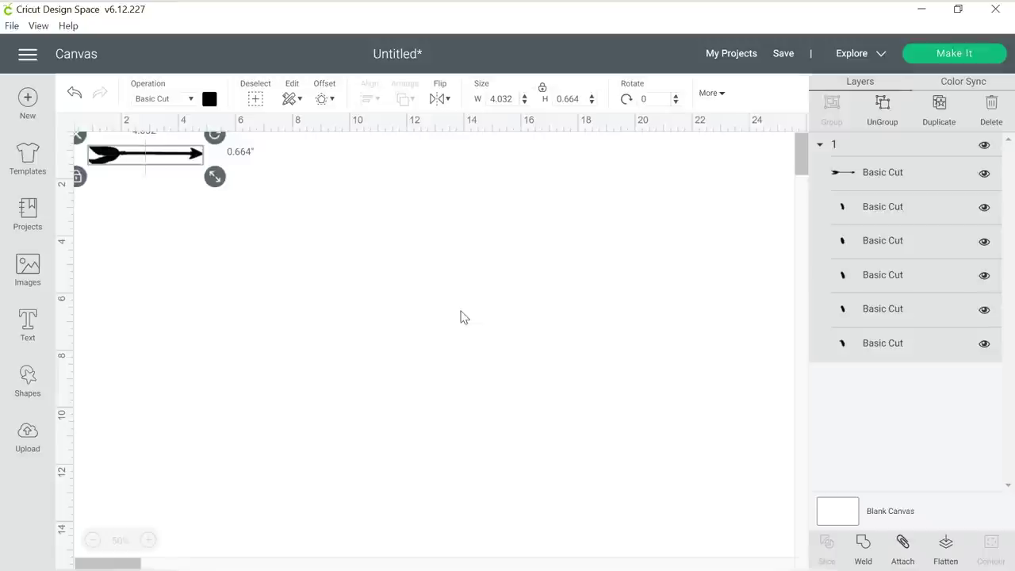
- Enlarge the arrow to about 15 by 2.5 inches, reposition it, and add a text box
drag(215, 176, 451, 215)
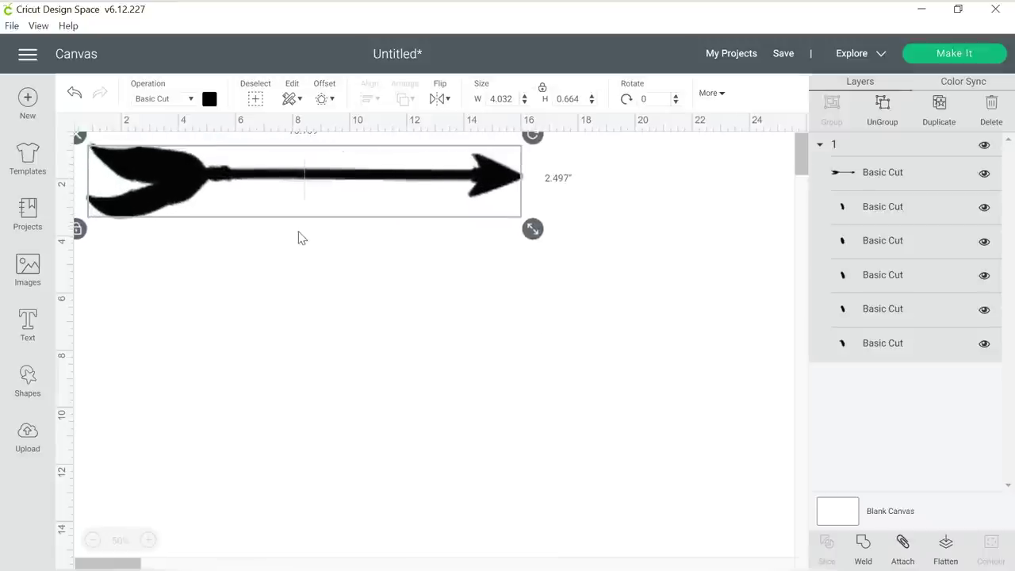
drag(322, 186, 368, 248)
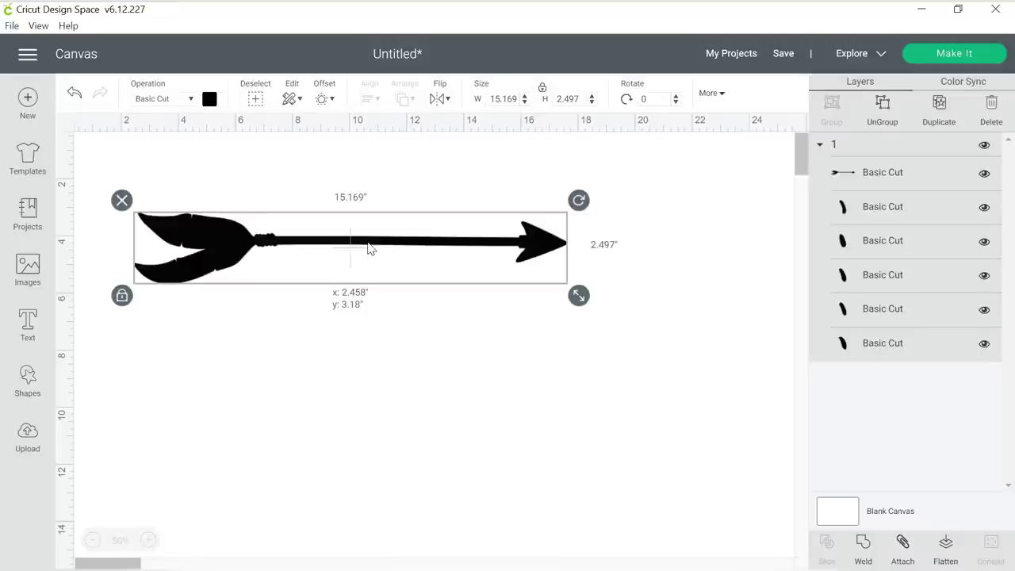
click(28, 324)
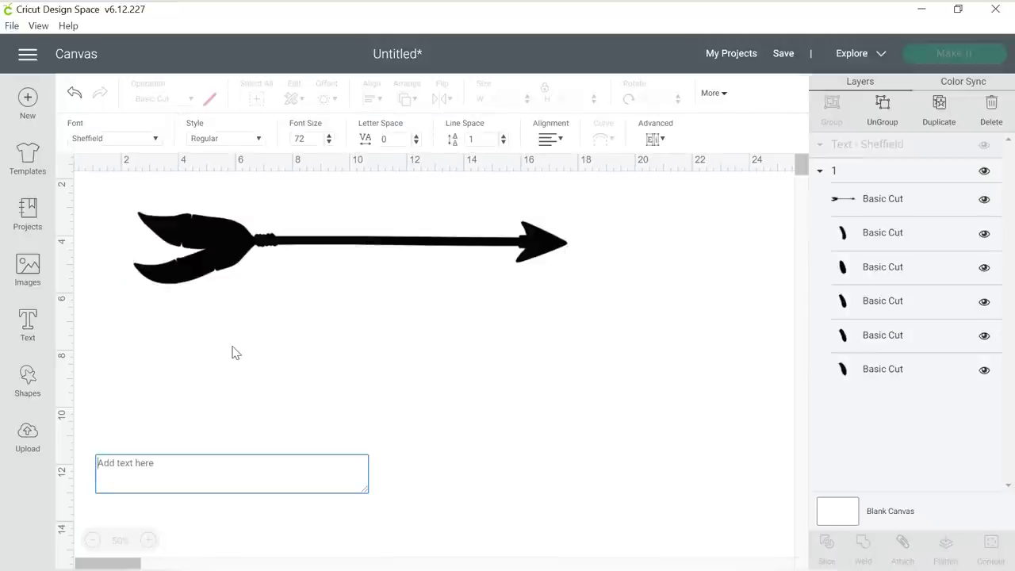
- Add the text 'love' below the arrow in the Nashville script font
text(love)
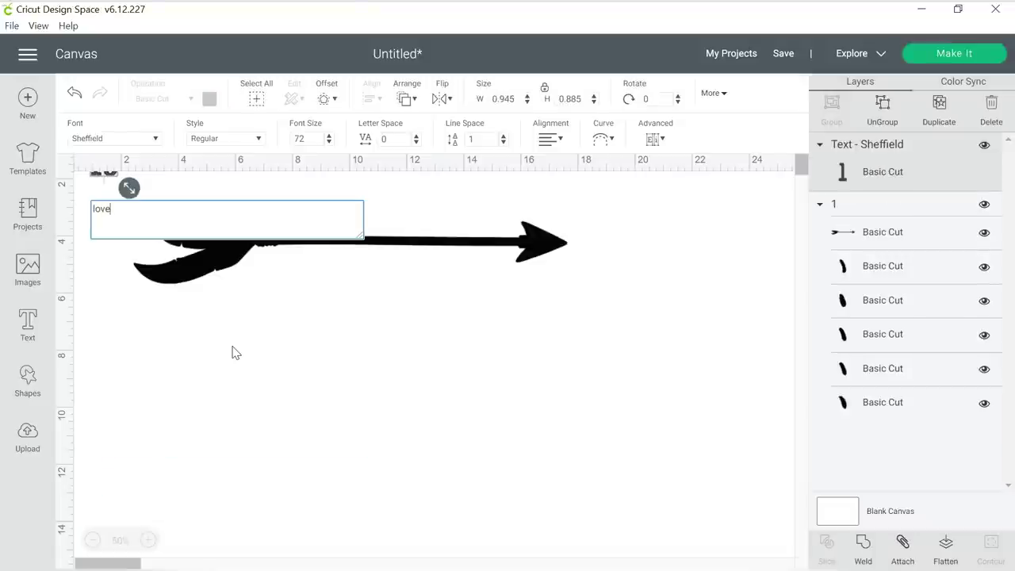
click(292, 410)
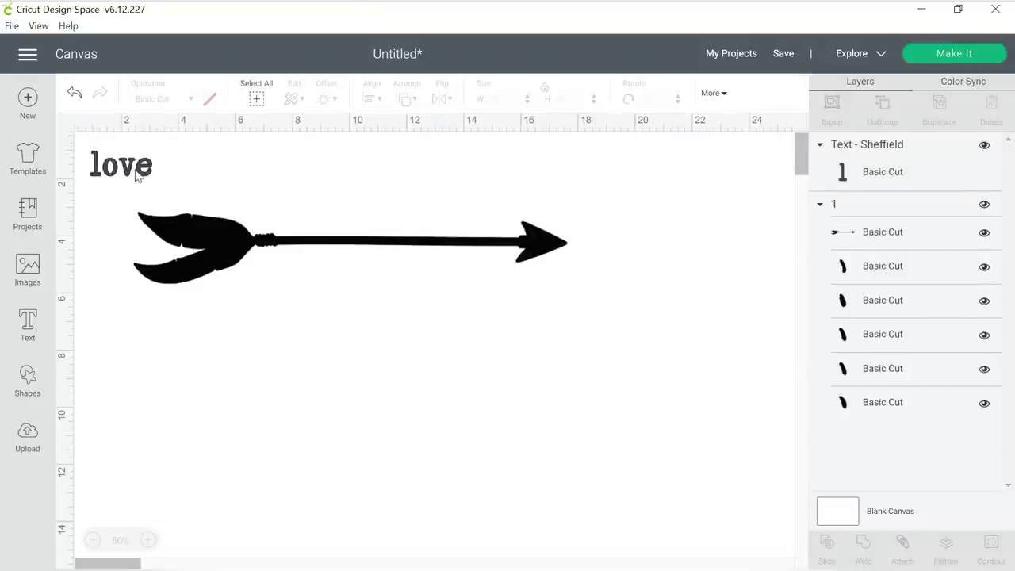
mouse_move(136, 176)
mouse_down()
mouse_move(332, 316)
mouse_move(358, 378)
mouse_up()
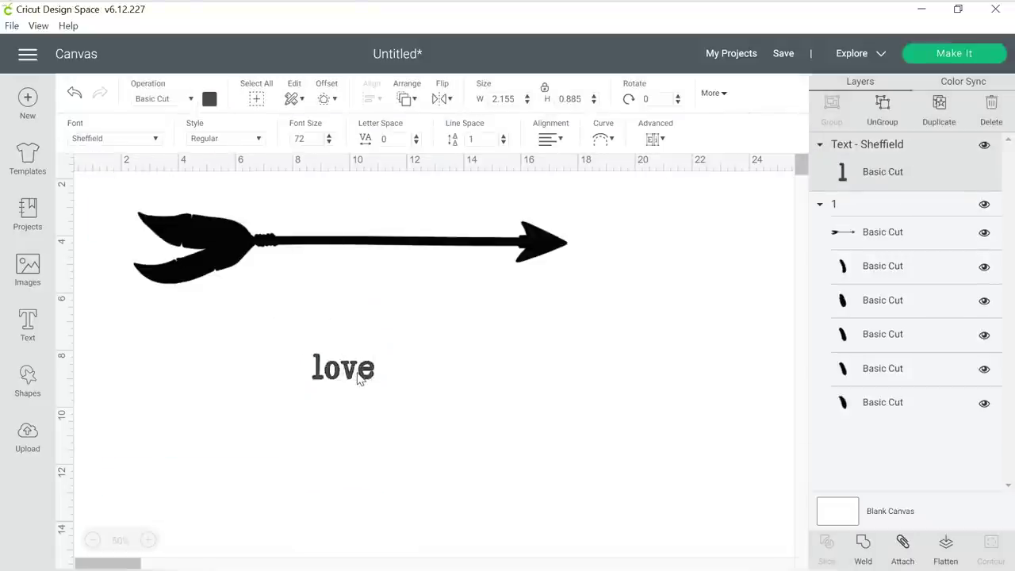
click(151, 140)
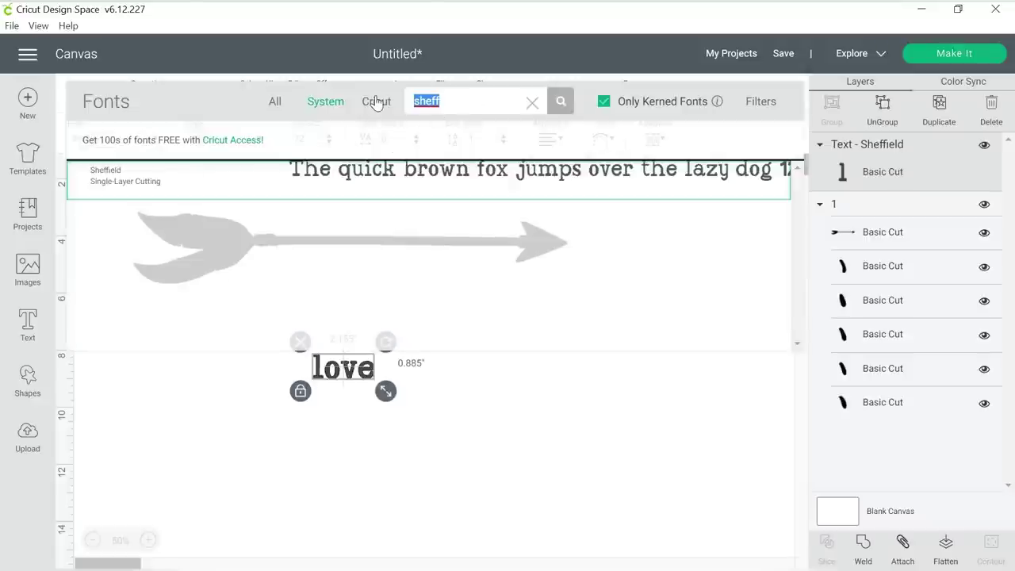
text(na)
text(e)
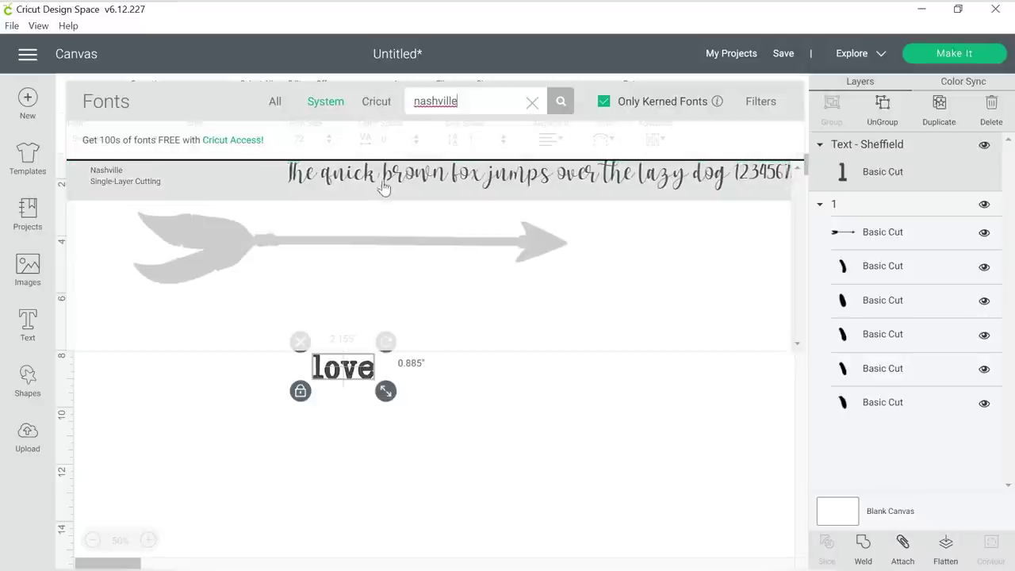
click(383, 183)
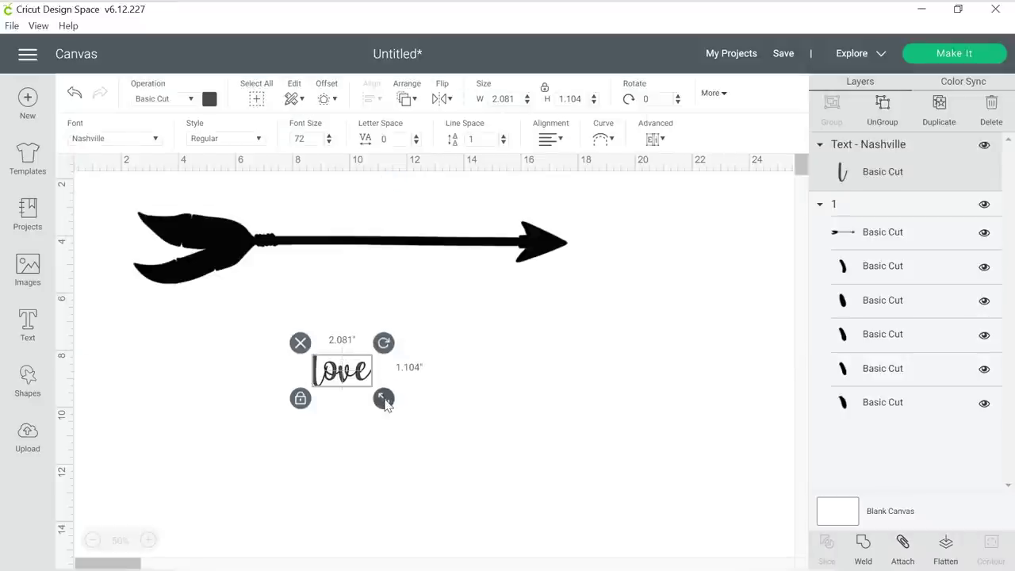
- Enlarge 'love' to about 7.1 inches wide and move it up under the arrow
drag(385, 397, 480, 452)
drag(456, 421, 448, 338)
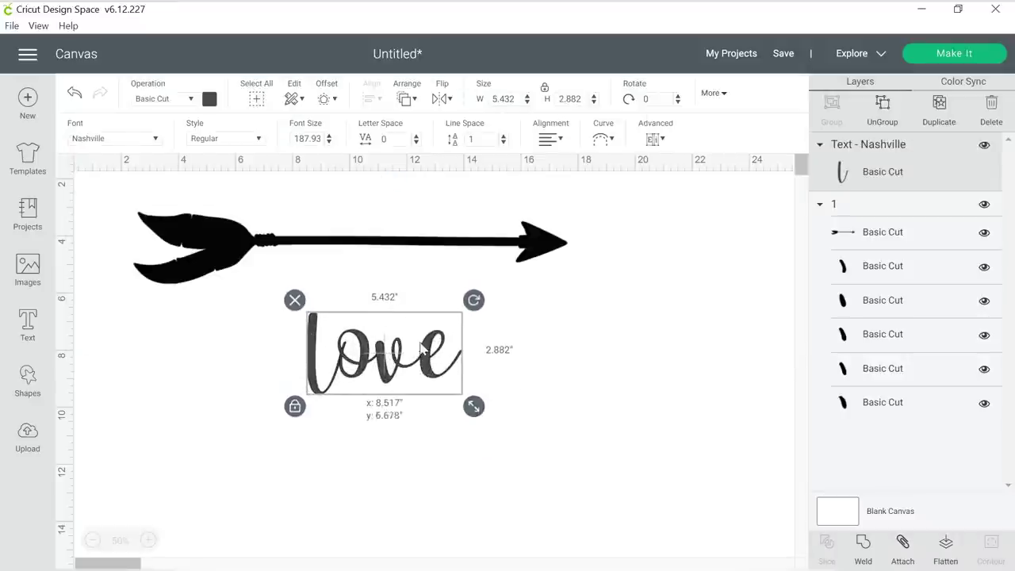
click(487, 248)
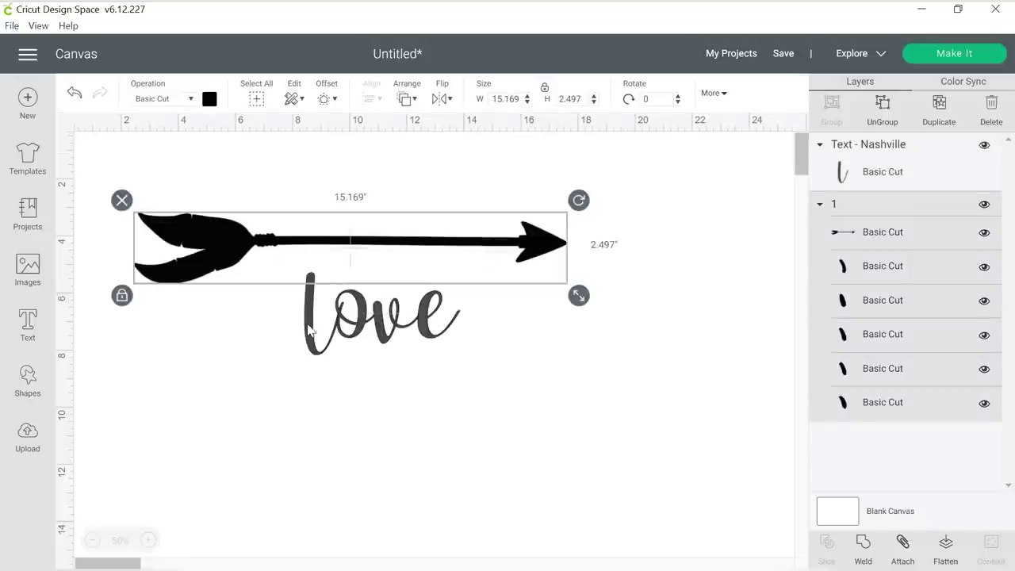
click(381, 324)
drag(472, 368, 519, 392)
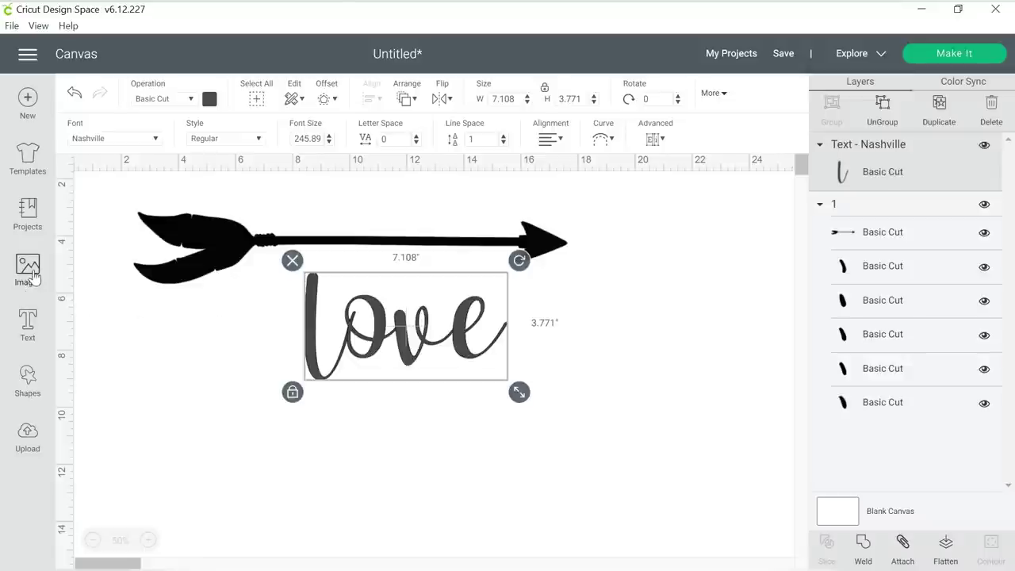
- Add a square, enlarged to about 6 inches, over the middle of the arrow shaft
click(28, 378)
click(111, 247)
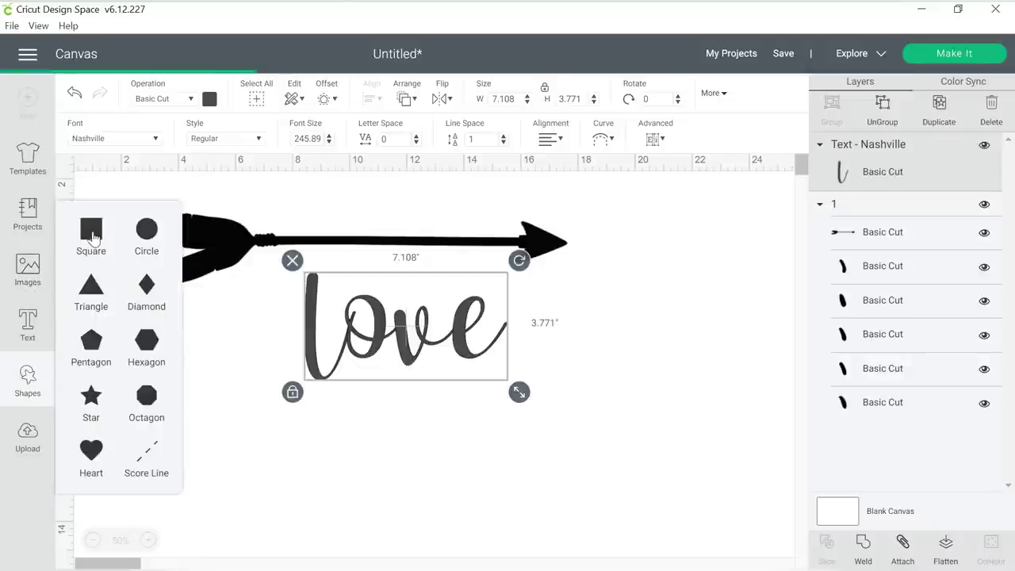
drag(169, 195, 381, 194)
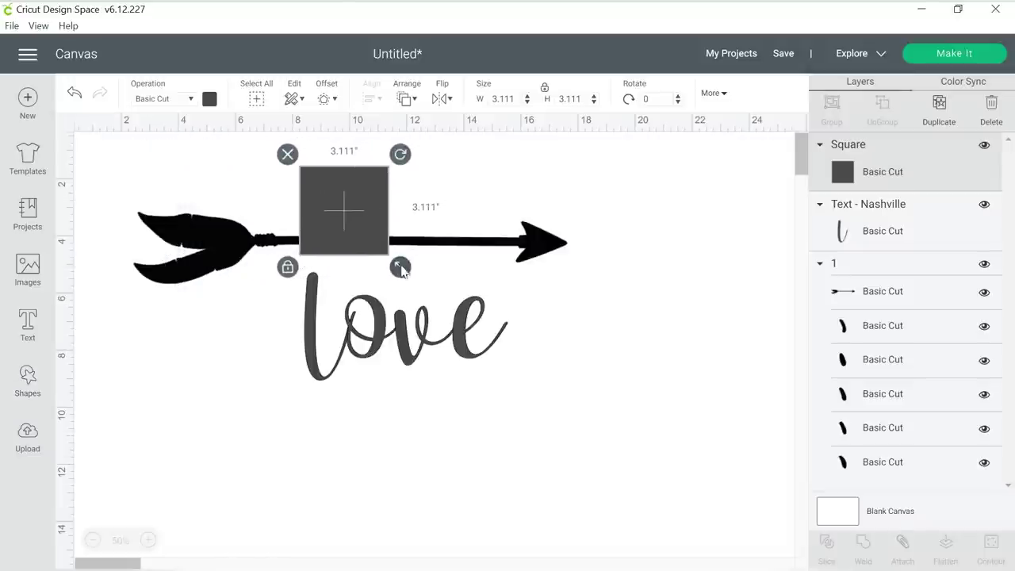
drag(399, 264, 487, 300)
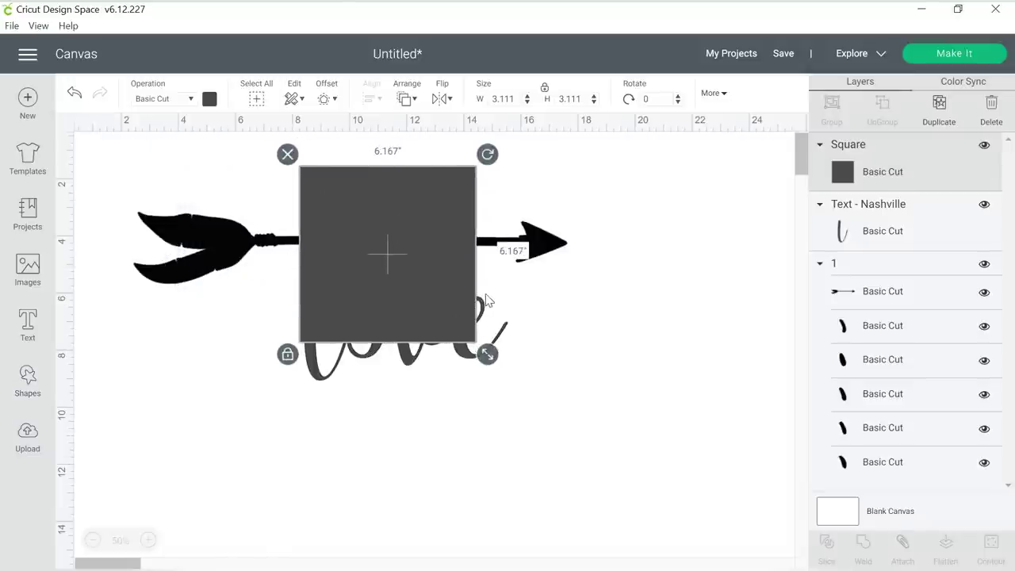
- Weld the arrow pieces into one shape and slice the square out of it
drag(565, 181, 477, 249)
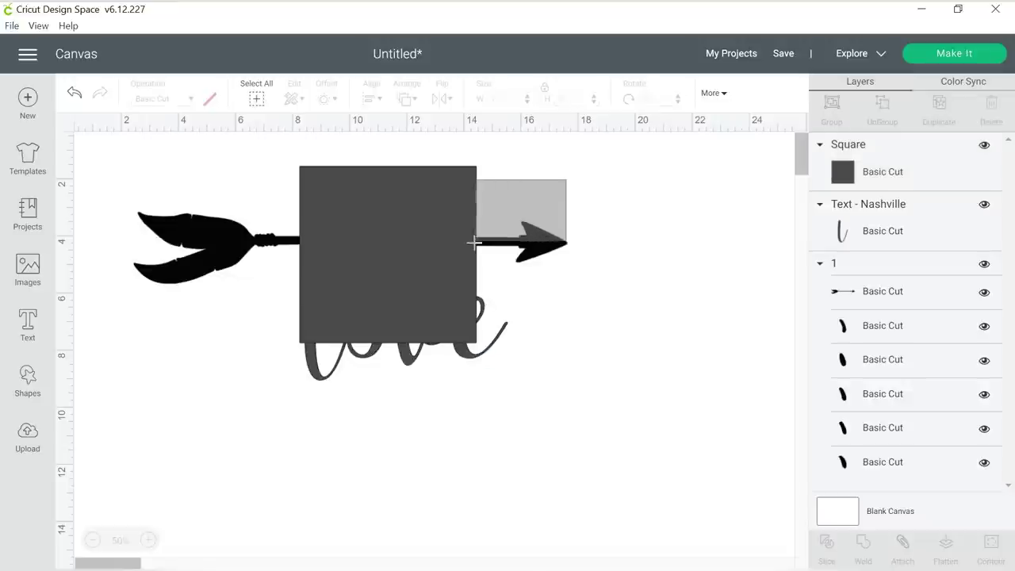
click(691, 410)
click(549, 250)
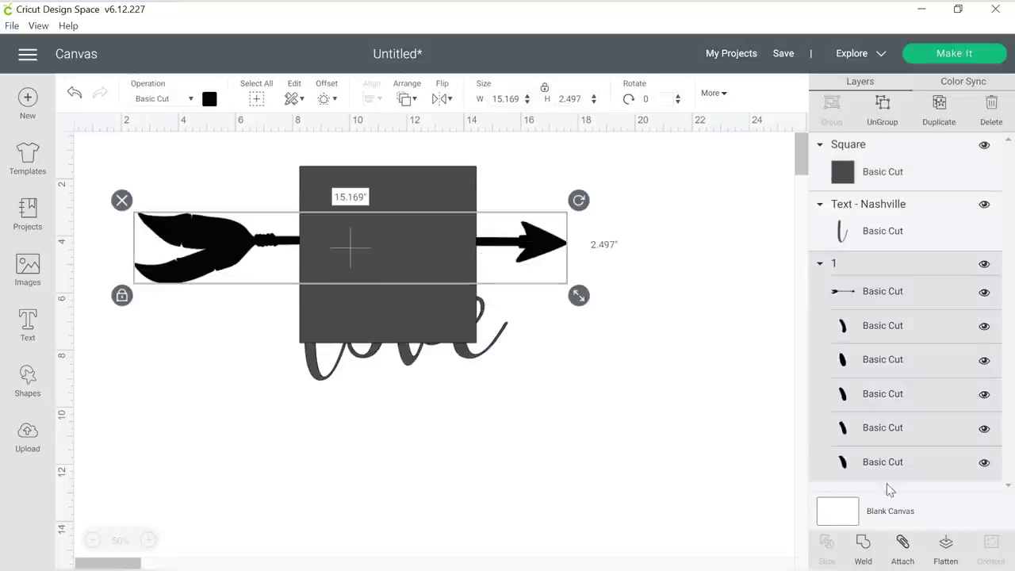
click(864, 547)
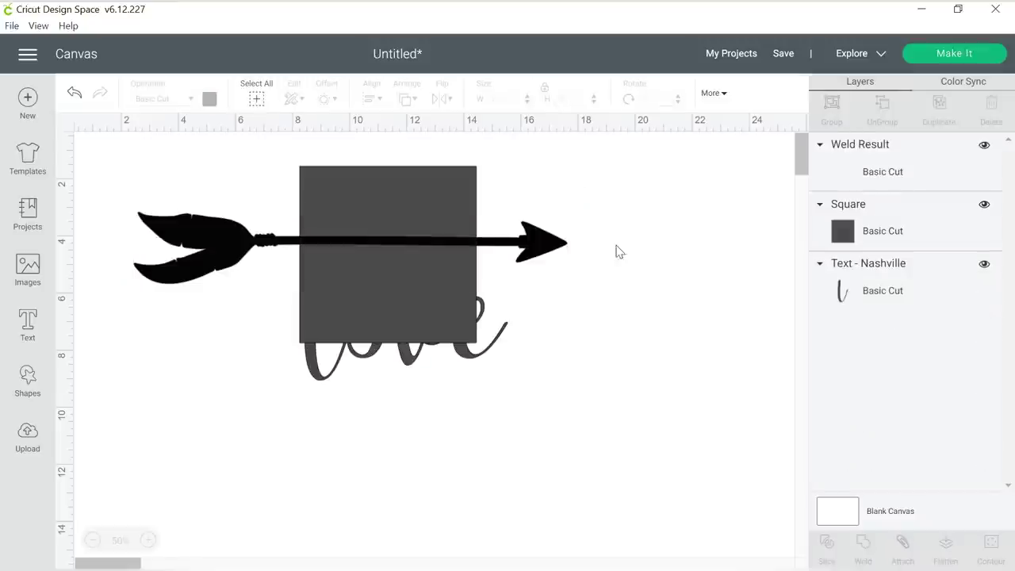
drag(560, 195, 469, 242)
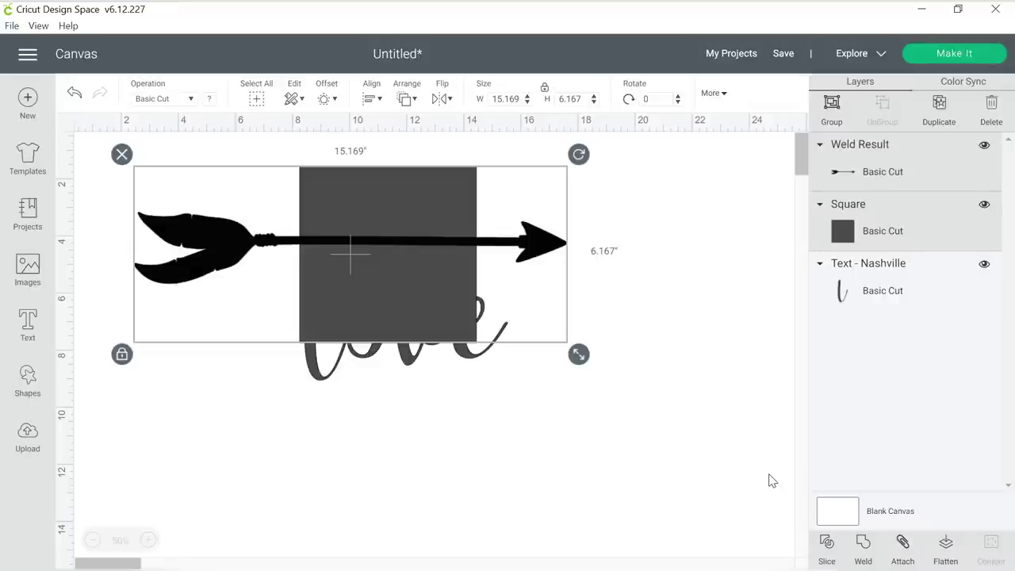
click(827, 546)
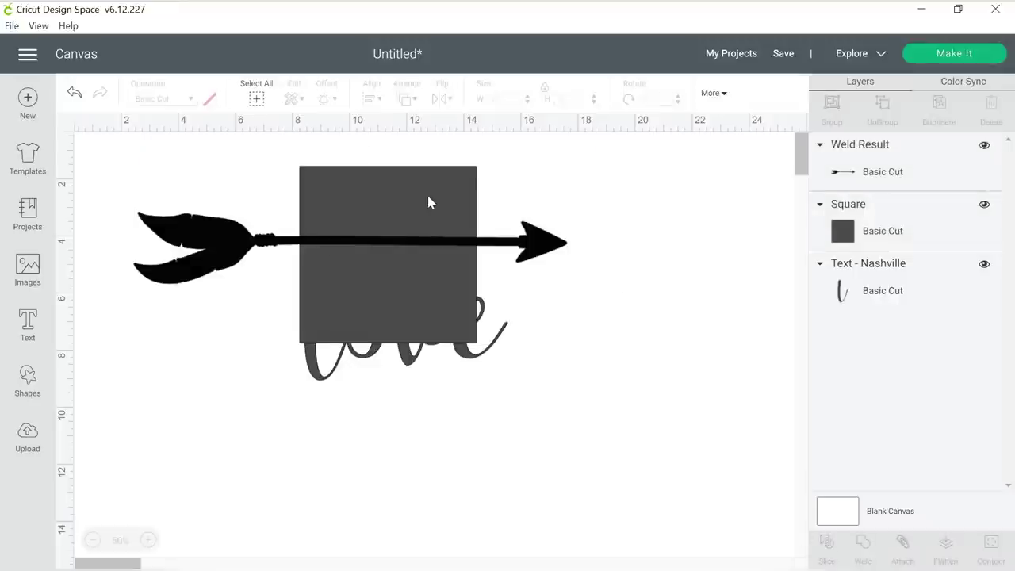
- Delete the leftover square and the two middle shaft pieces
key(Delete)
click(434, 250)
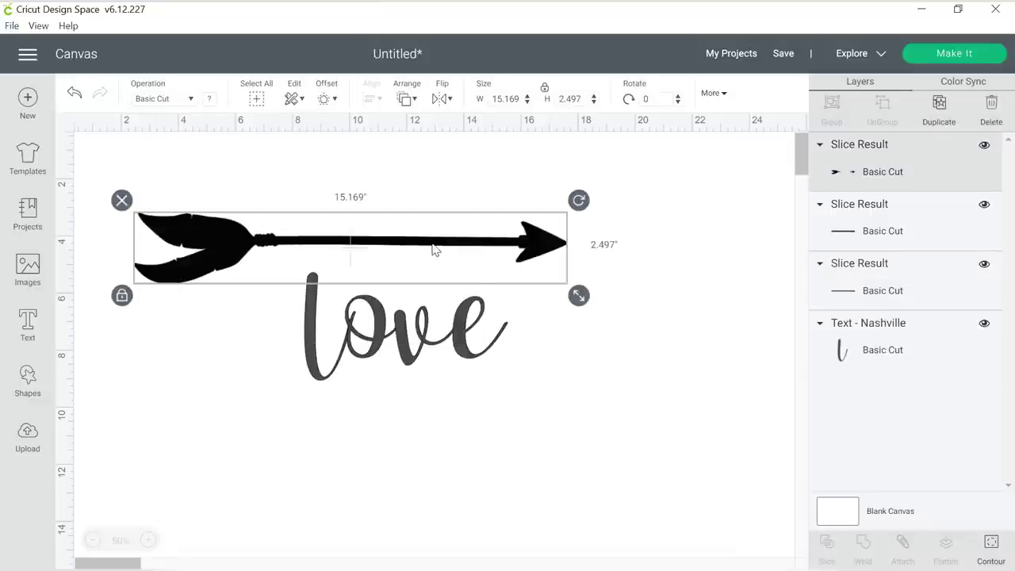
click(870, 289)
key(Delete)
click(868, 229)
key(Delete)
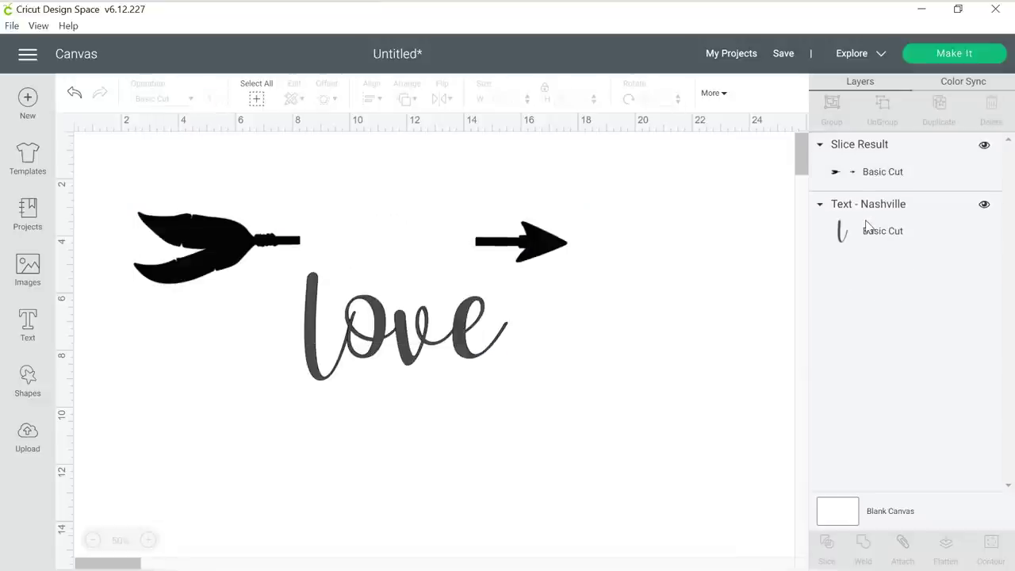
- Move 'love' into the arrow's gap, weld them together, and shift the result
click(533, 243)
drag(480, 321, 470, 266)
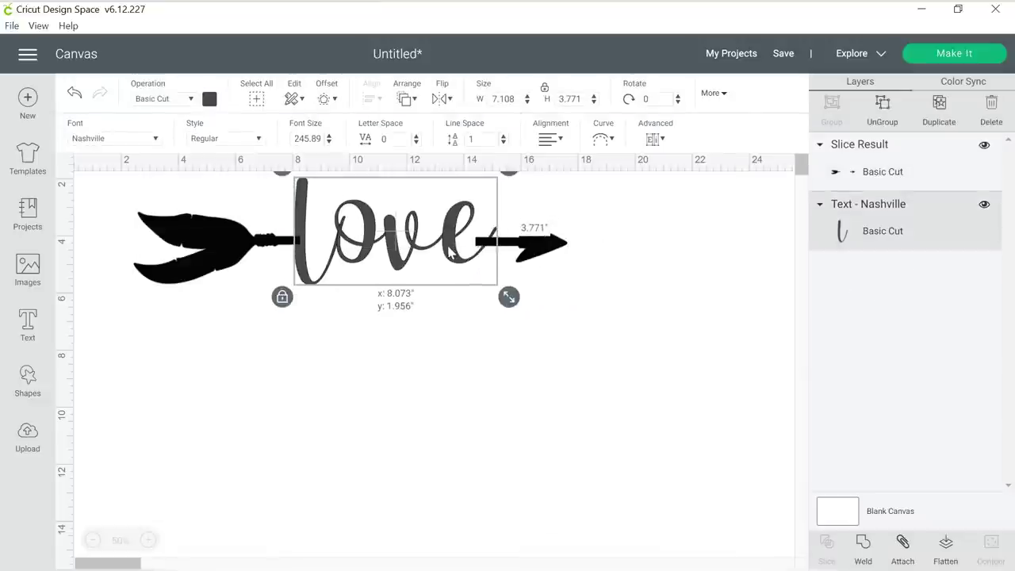
key(ctrl+a)
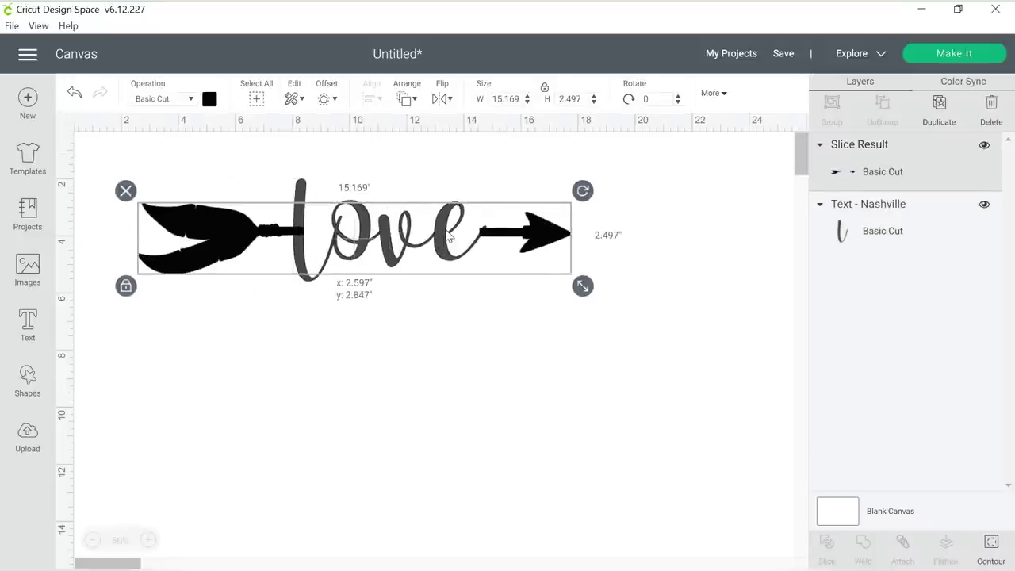
click(371, 248)
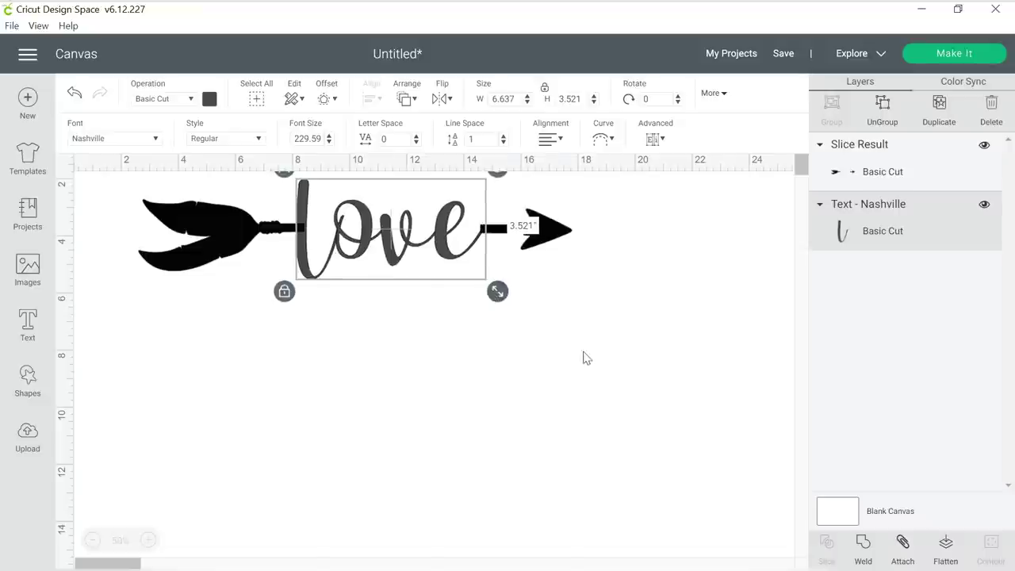
drag(583, 361, 349, 214)
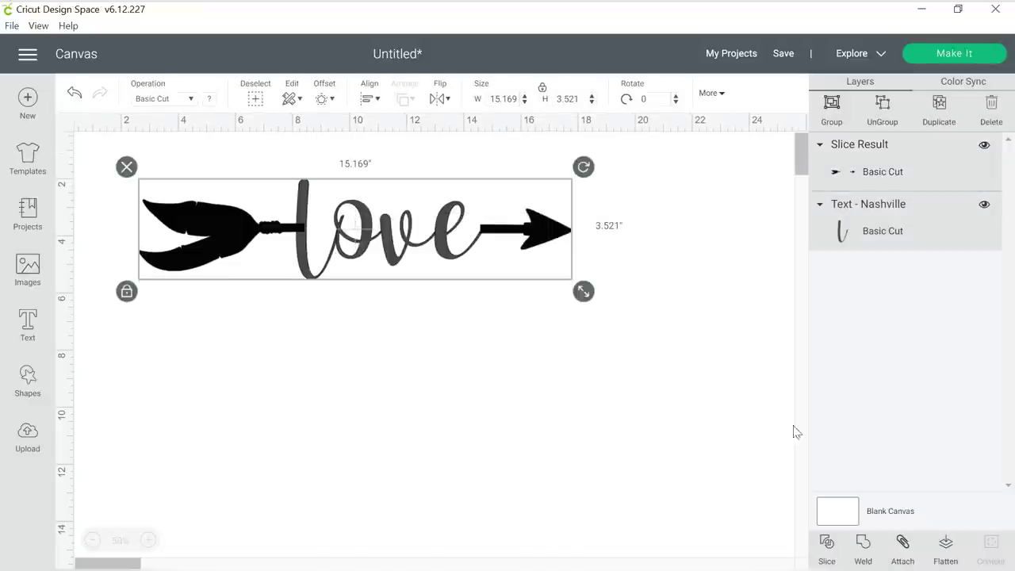
click(863, 548)
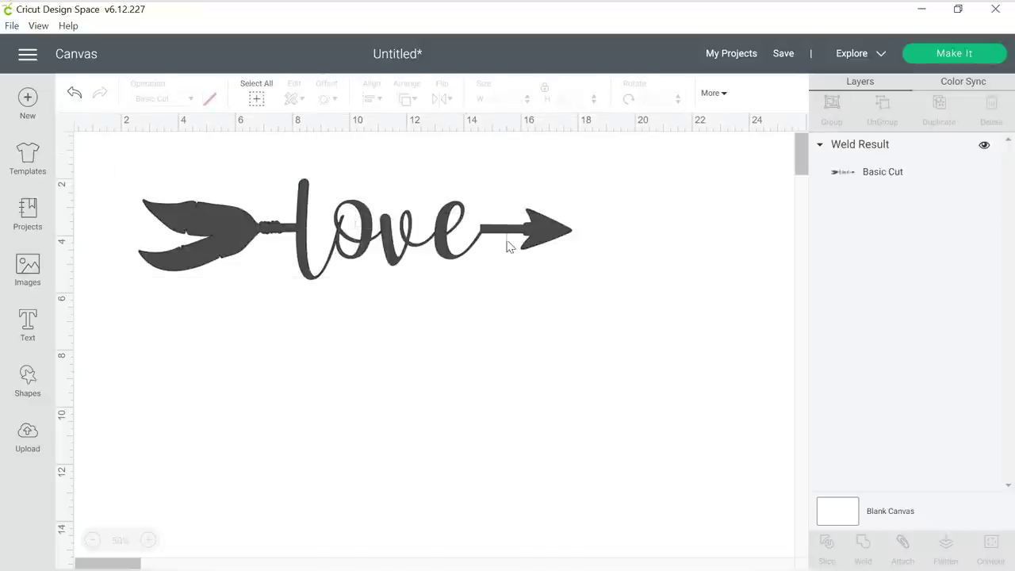
drag(505, 245, 554, 271)
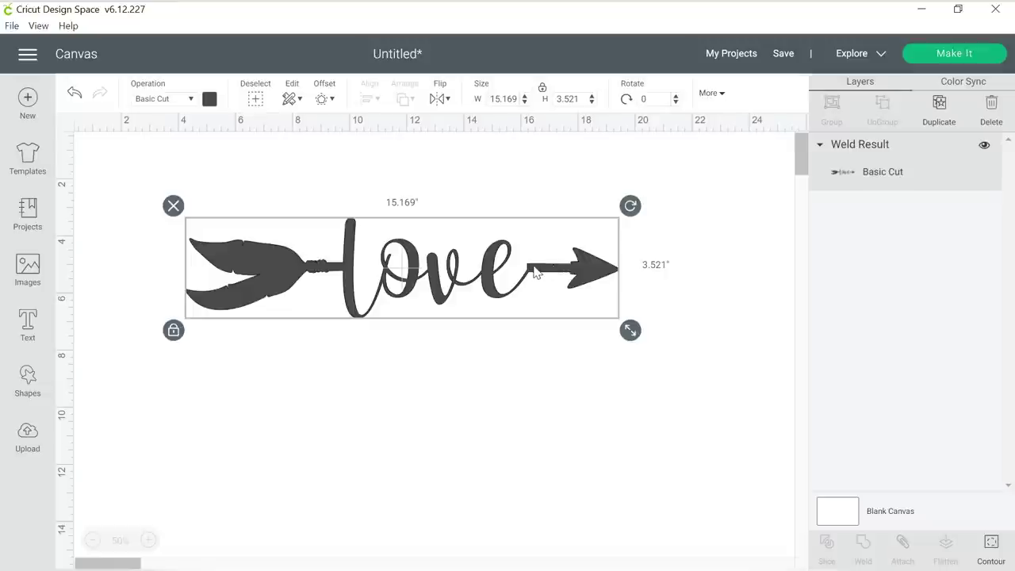
- Undo the weld and move, then duplicate the sliced arrow below the original
click(74, 94)
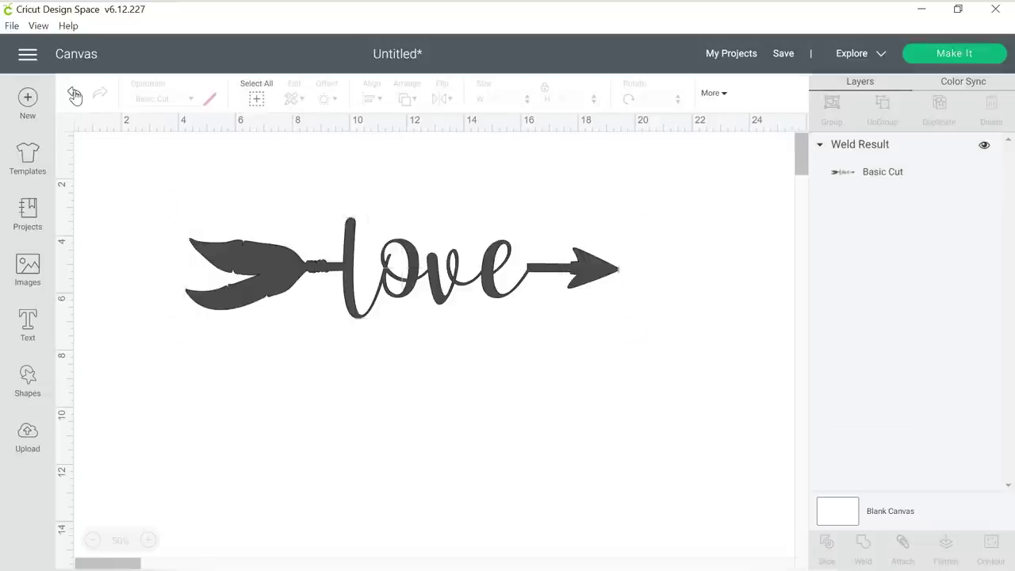
click(75, 94)
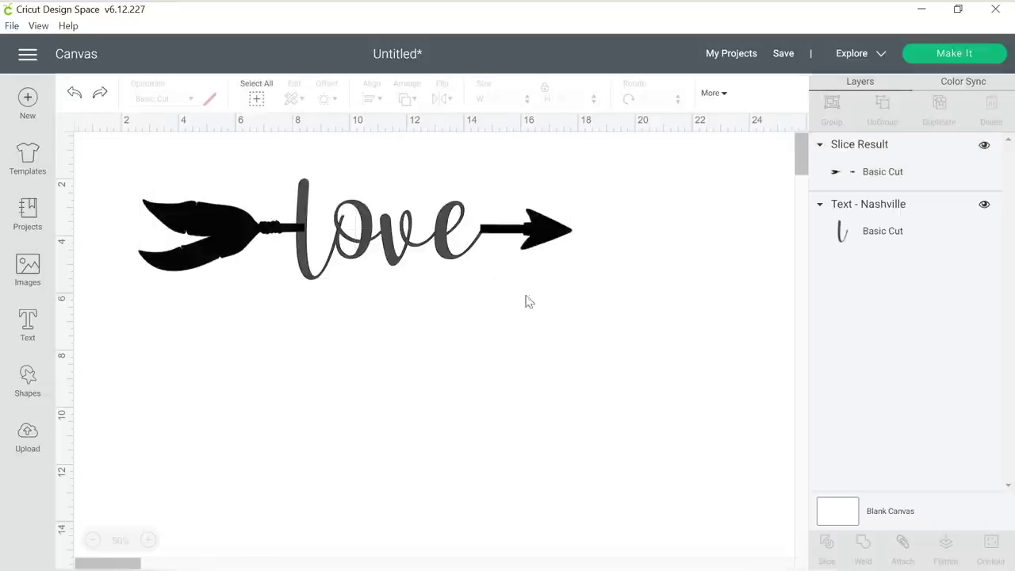
click(545, 233)
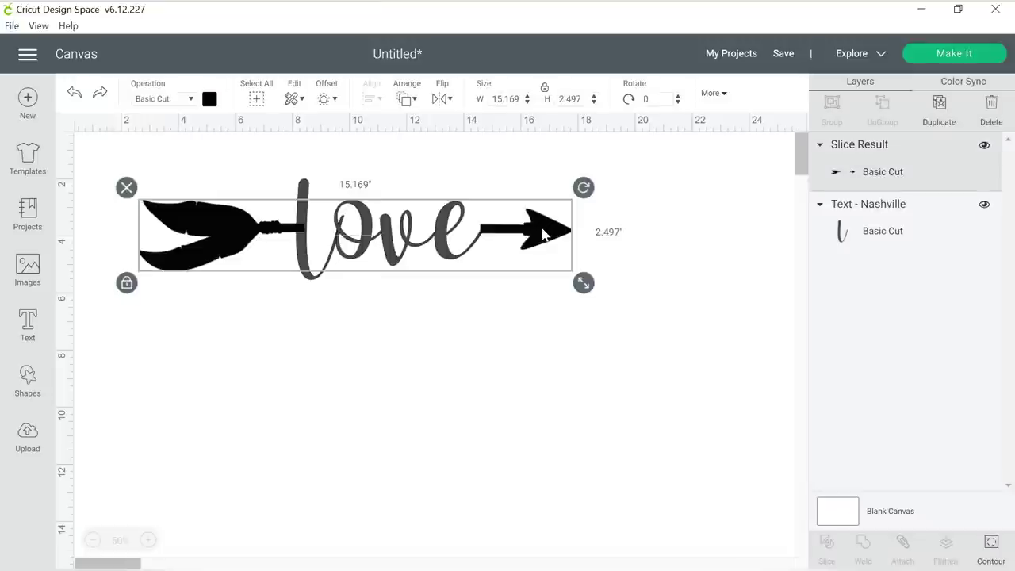
key(ctrl+d)
drag(544, 234, 584, 333)
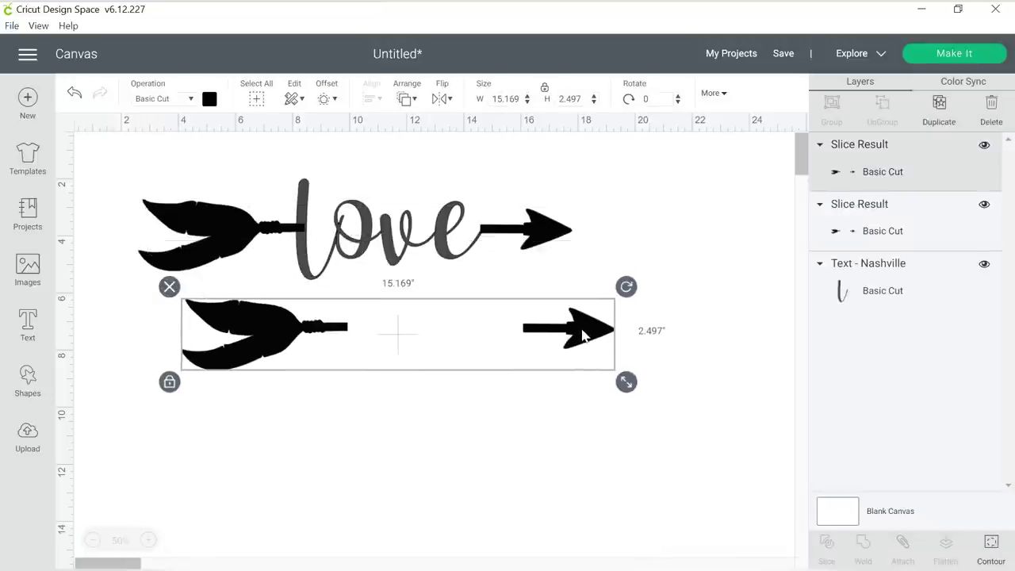
- Contour-hide the arrowhead on the upper arrow and the feather on the lower copy
click(545, 233)
click(991, 546)
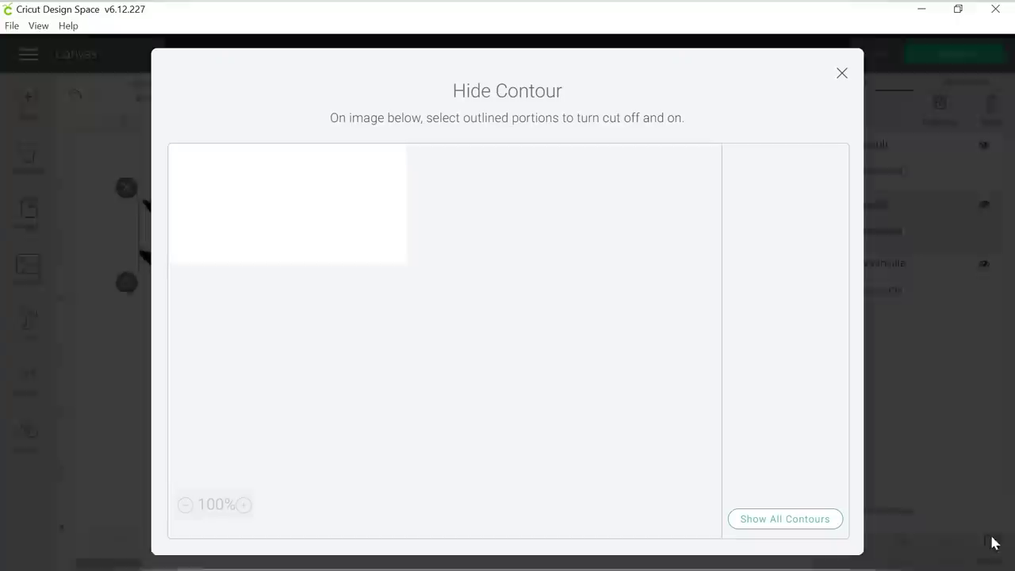
click(657, 196)
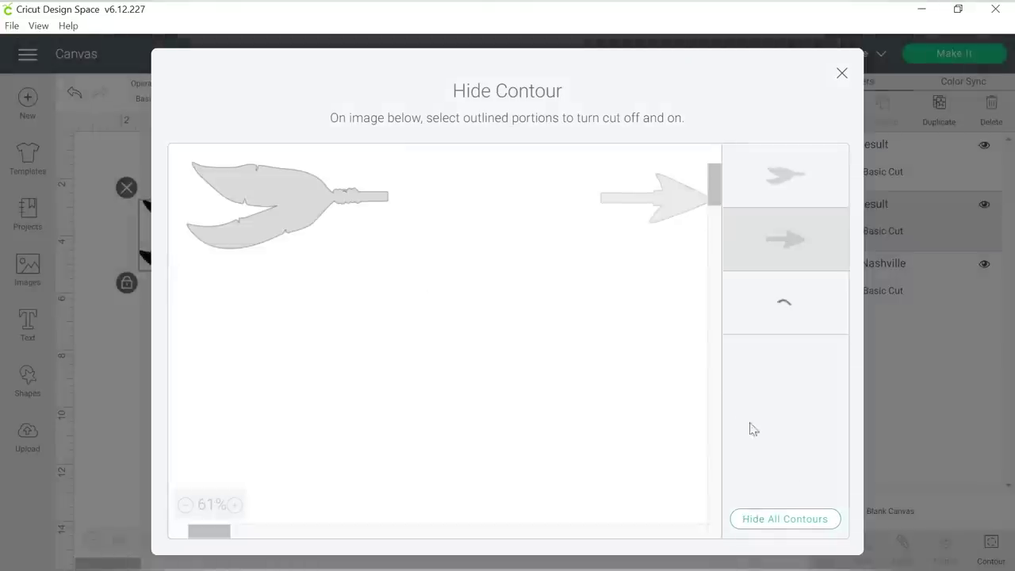
click(841, 73)
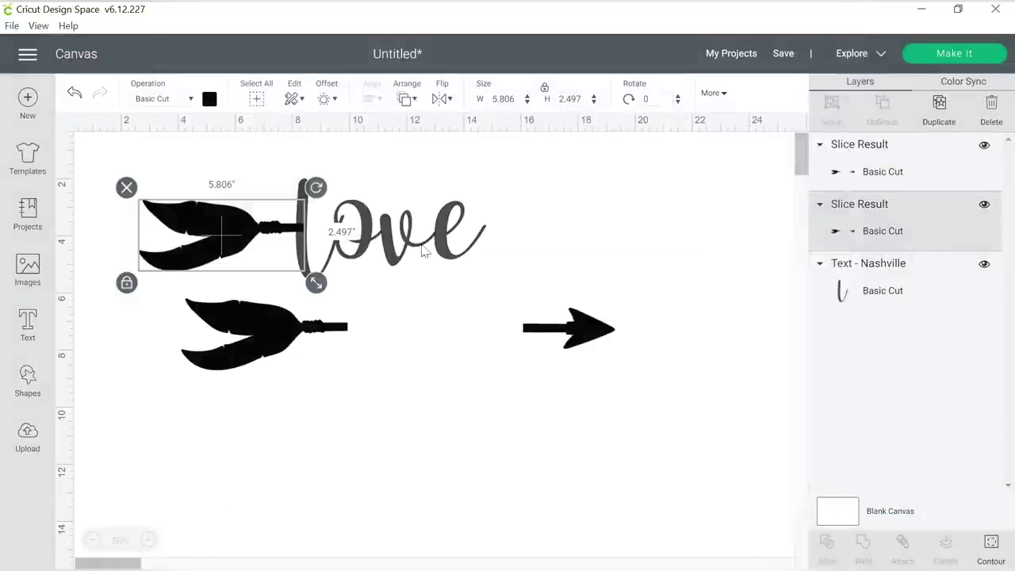
click(266, 326)
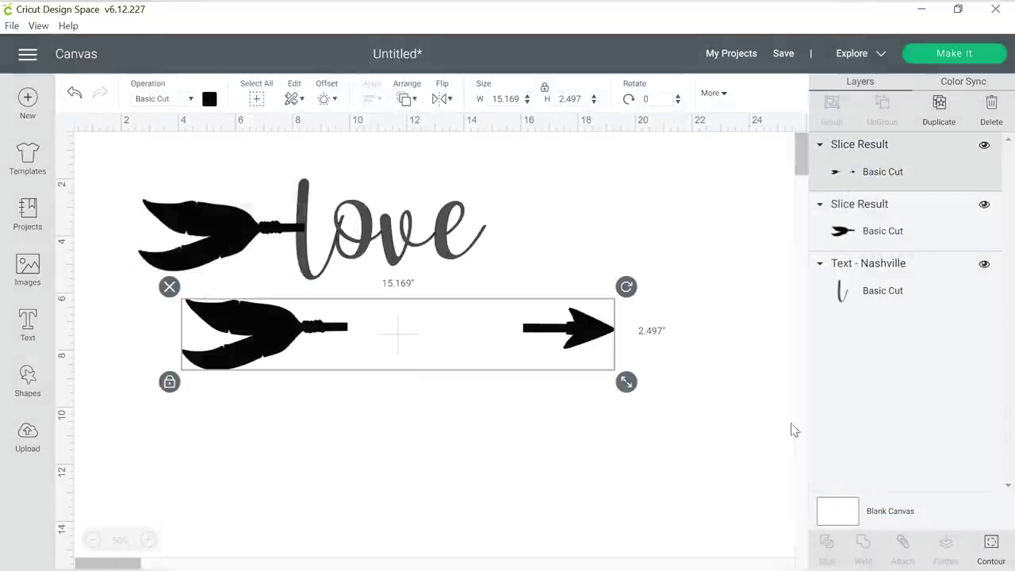
click(992, 547)
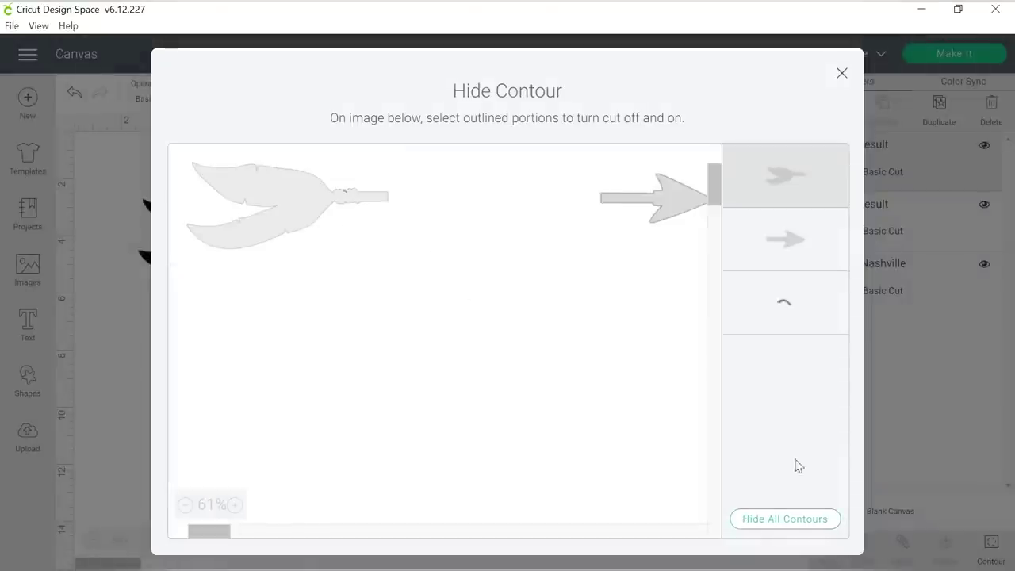
click(842, 73)
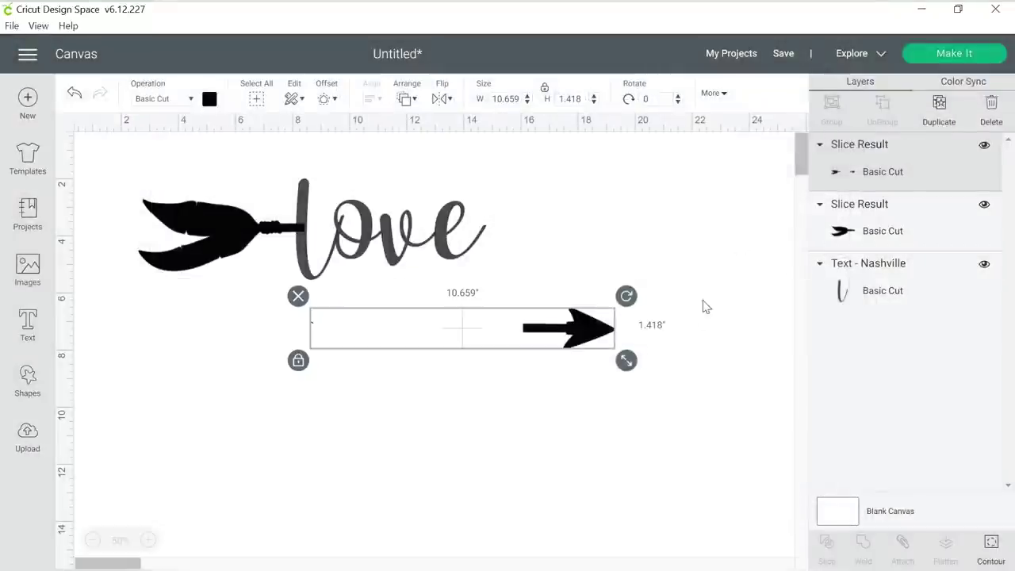
- Shrink the feather and arrow tip, placing them against the l and after the e of 'love'
click(686, 382)
mouse_move(598, 341)
mouse_down()
mouse_move(594, 243)
mouse_move(557, 242)
mouse_up()
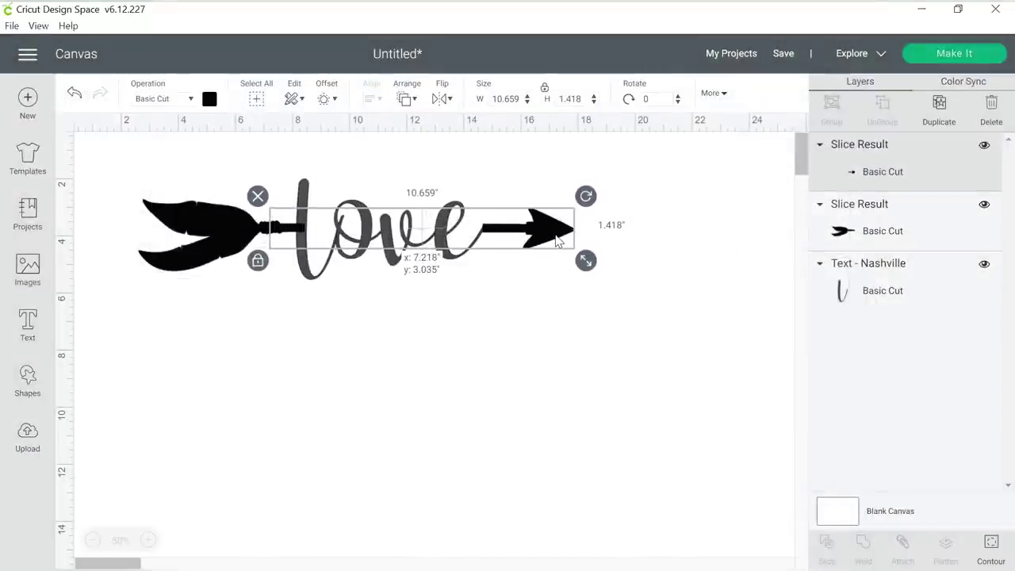
click(219, 216)
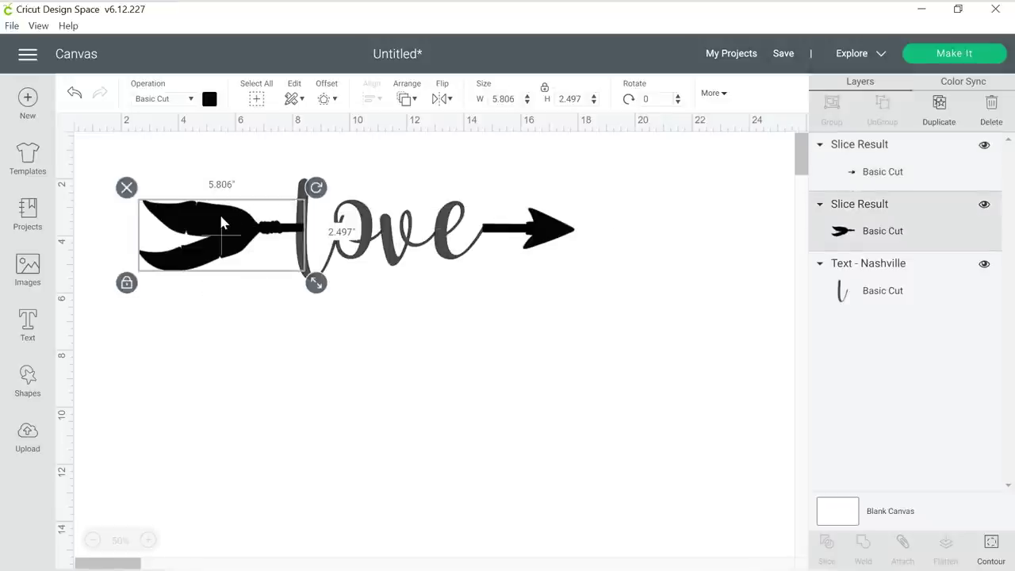
shift+click(568, 238)
drag(586, 283, 465, 267)
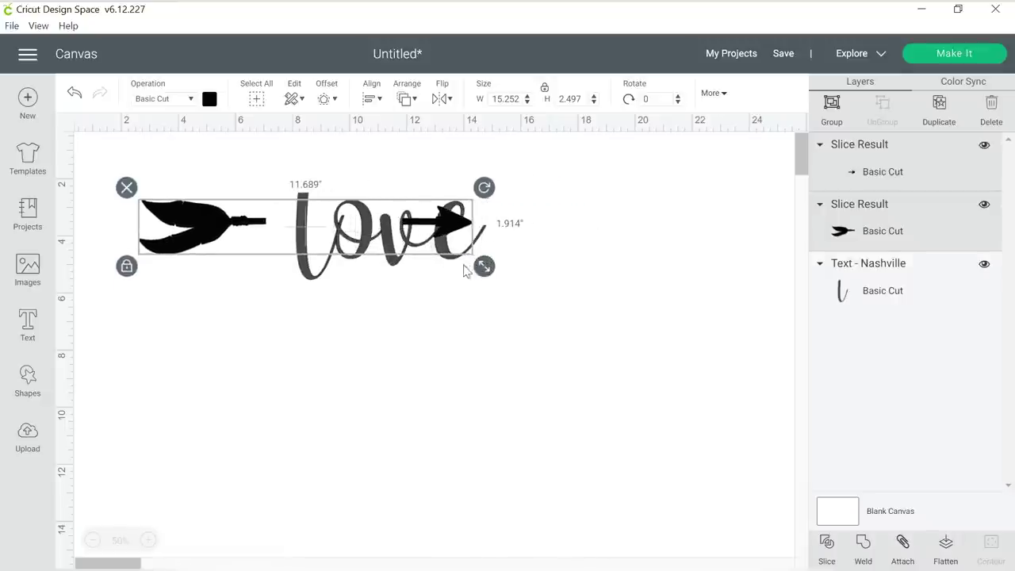
drag(468, 226, 544, 228)
drag(208, 234, 248, 236)
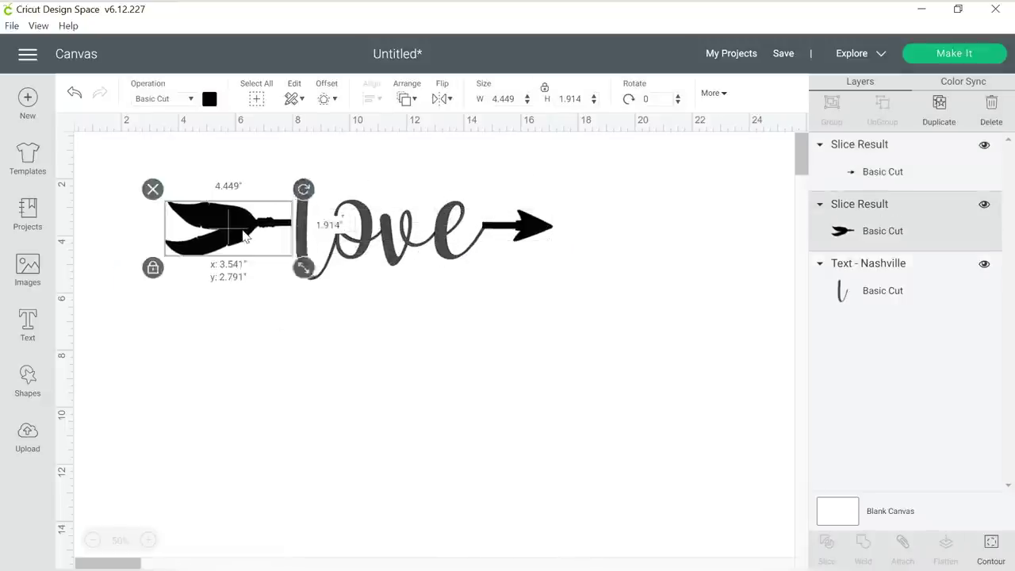
- Weld the feather, 'love' and arrow tip together and drag the result right
click(528, 360)
drag(587, 342, 201, 198)
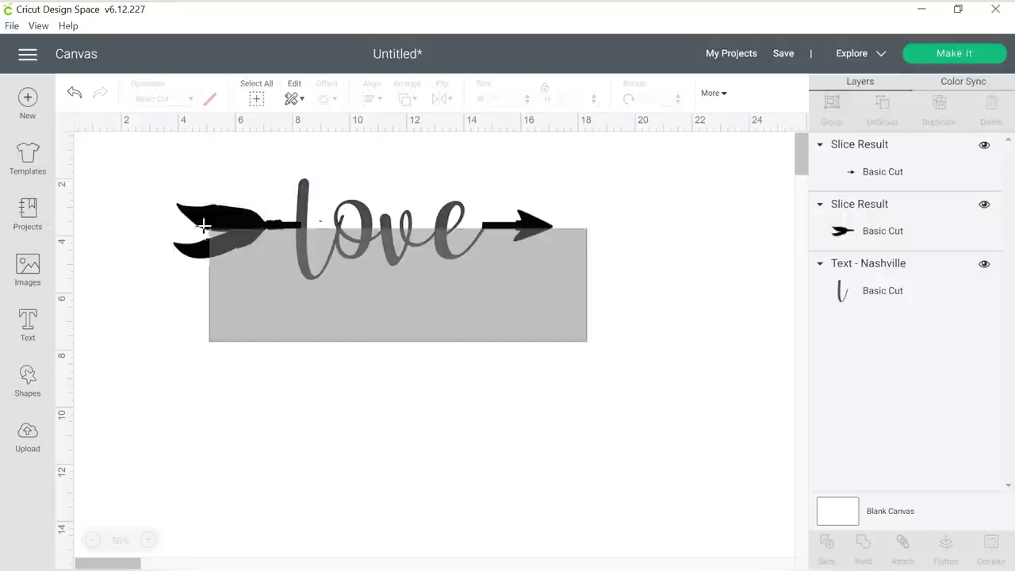
click(863, 546)
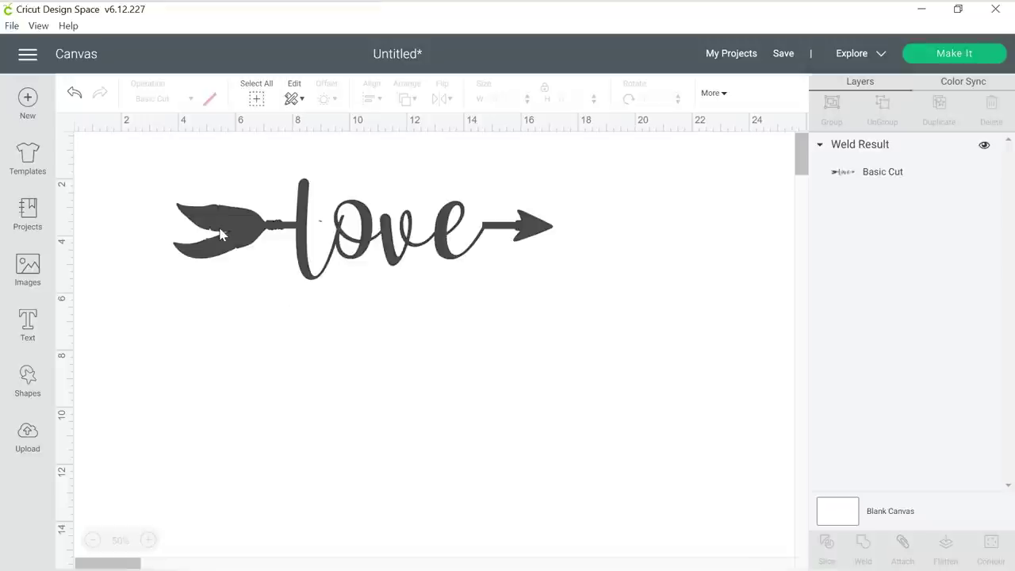
mouse_move(221, 233)
mouse_down()
mouse_move(564, 216)
mouse_move(417, 211)
mouse_move(639, 211)
mouse_up()
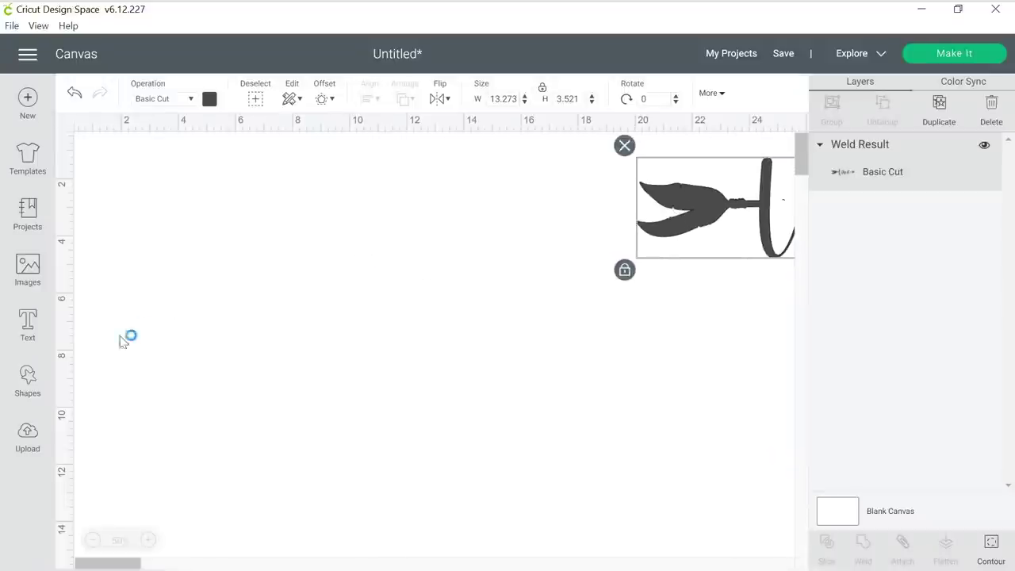
- Insert a heart enlarged to about 9.7 by 9.2 inches in open canvas space
click(28, 382)
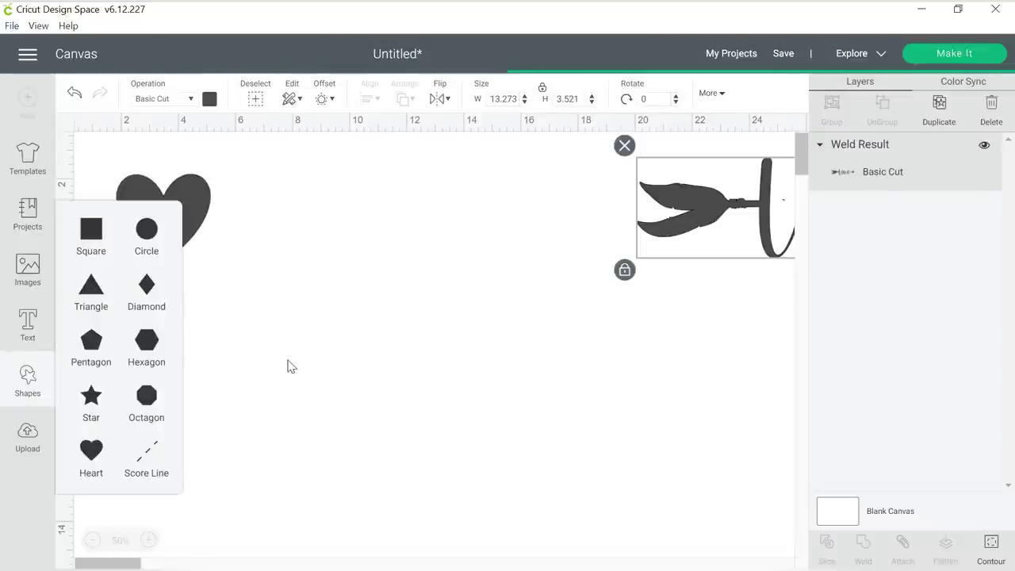
drag(194, 210, 383, 228)
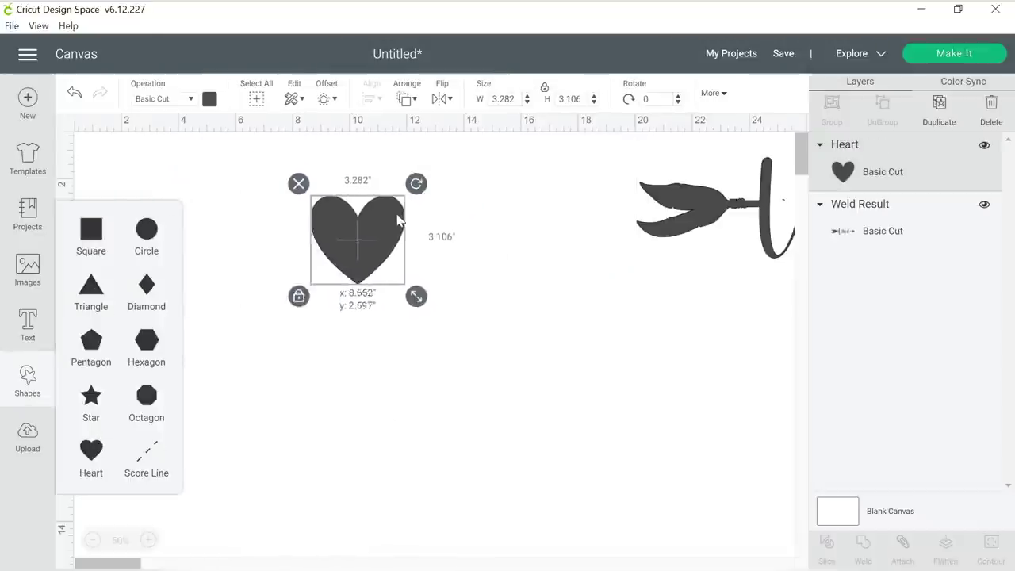
mouse_move(410, 295)
mouse_down()
mouse_move(581, 476)
mouse_move(595, 468)
mouse_up()
drag(487, 346, 442, 335)
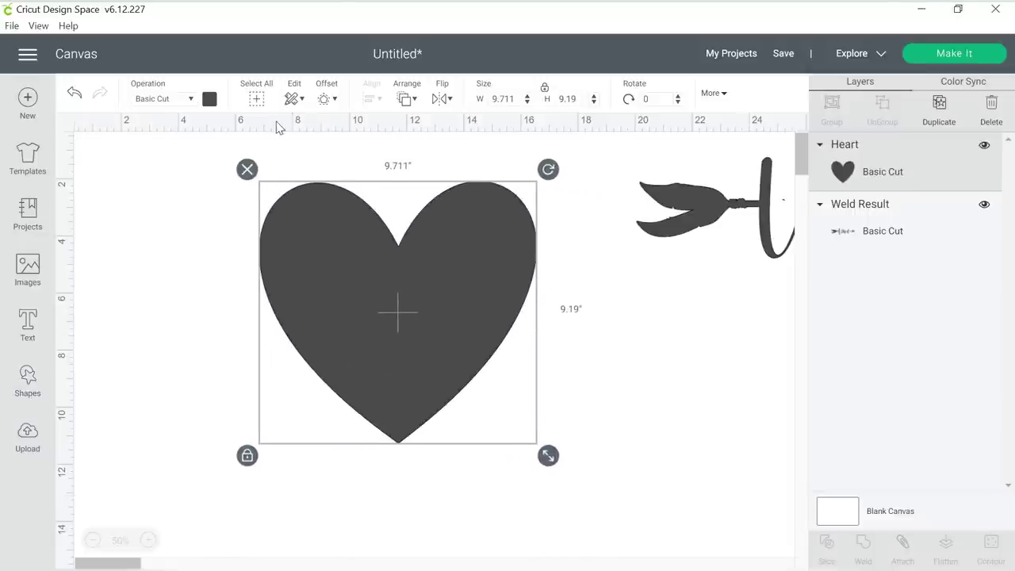
click(325, 96)
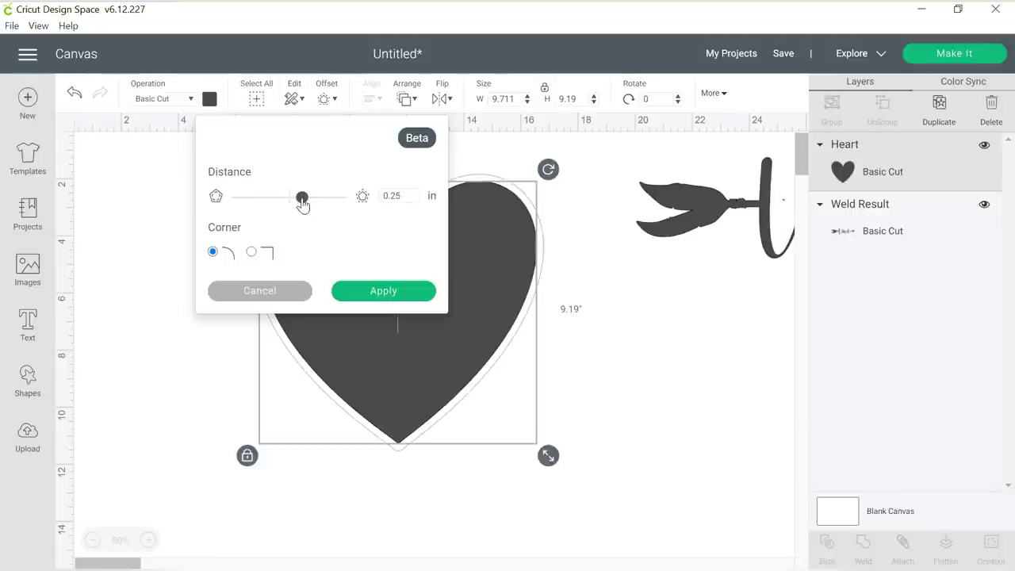
- Apply a 0.15-inch offset to the heart and select the heart with its outline
drag(391, 195, 401, 196)
text(0.15)
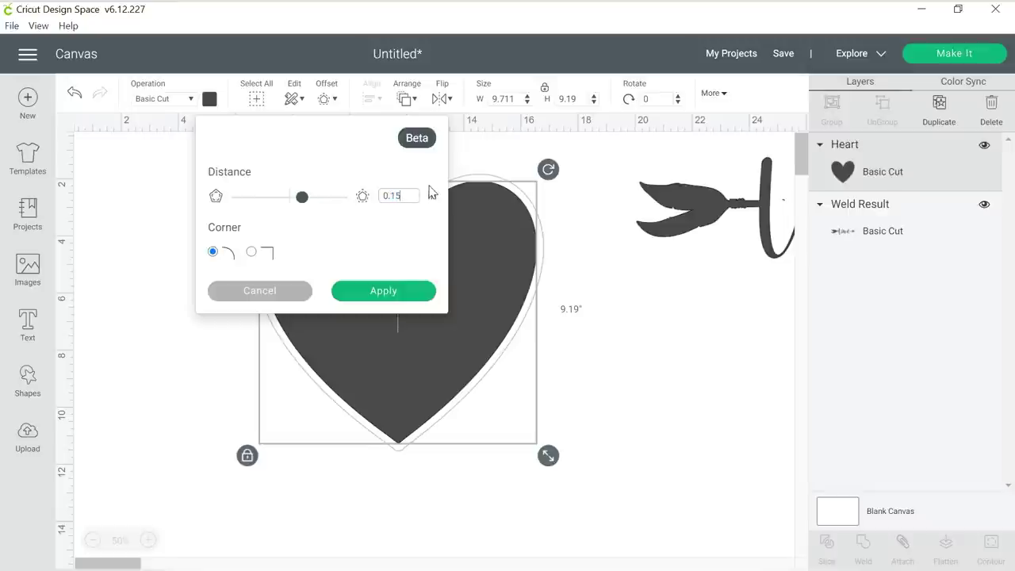
click(406, 241)
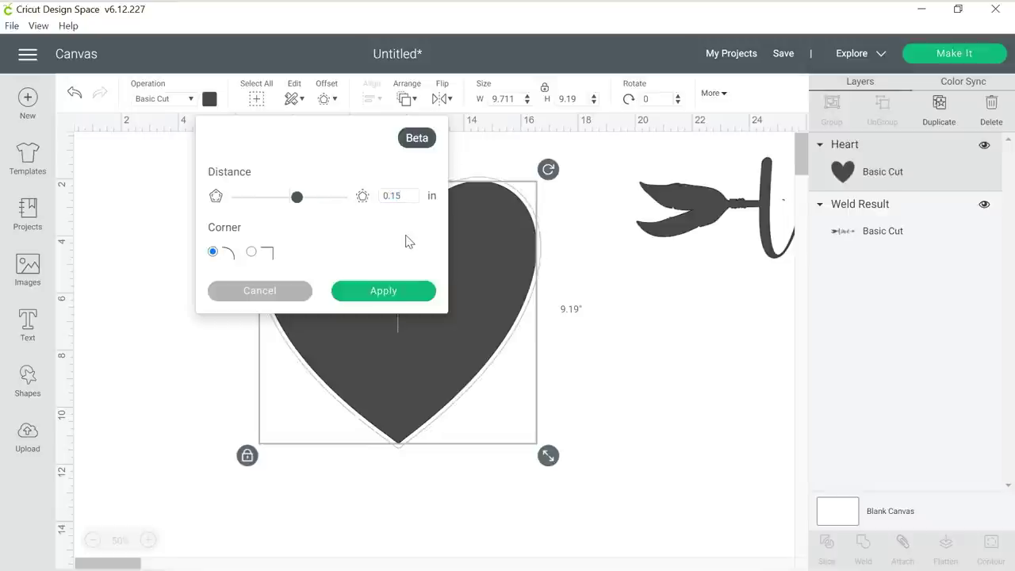
click(386, 293)
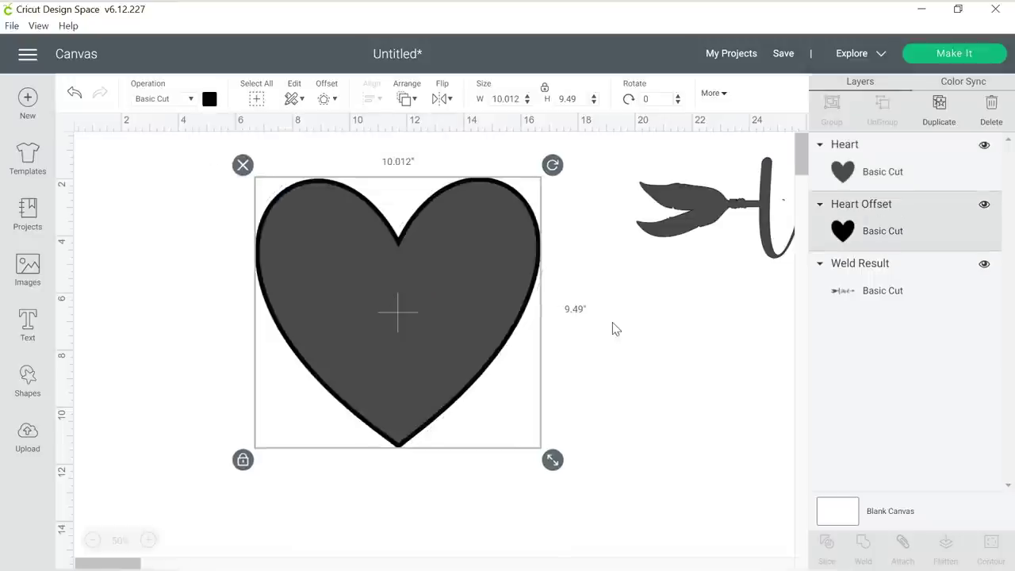
mouse_move(612, 329)
mouse_down()
mouse_move(469, 324)
mouse_move(495, 343)
mouse_up()
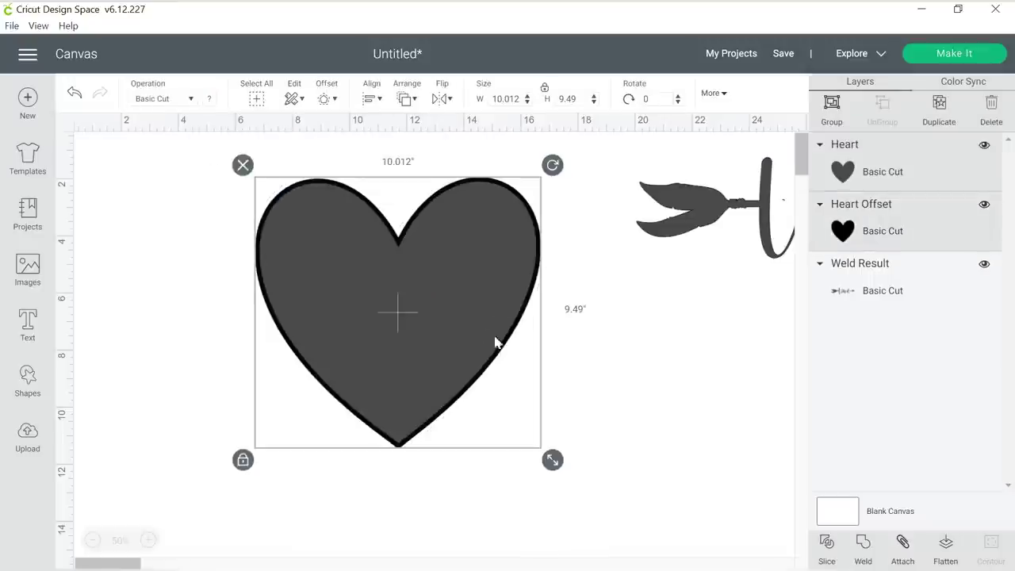
- Slice the heart with its offset, delete the filled pieces, and keep the hollow outline
click(826, 547)
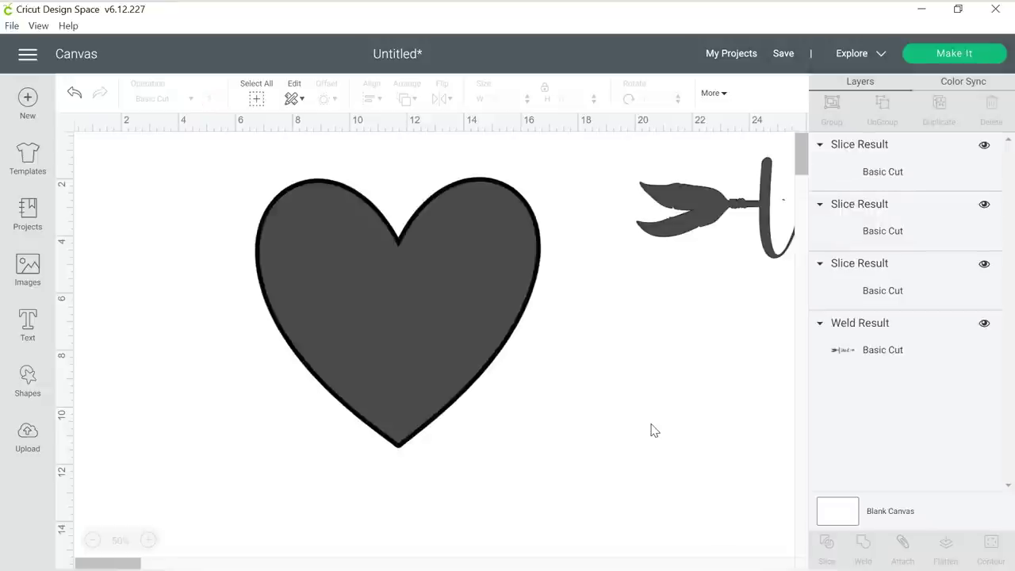
click(910, 226)
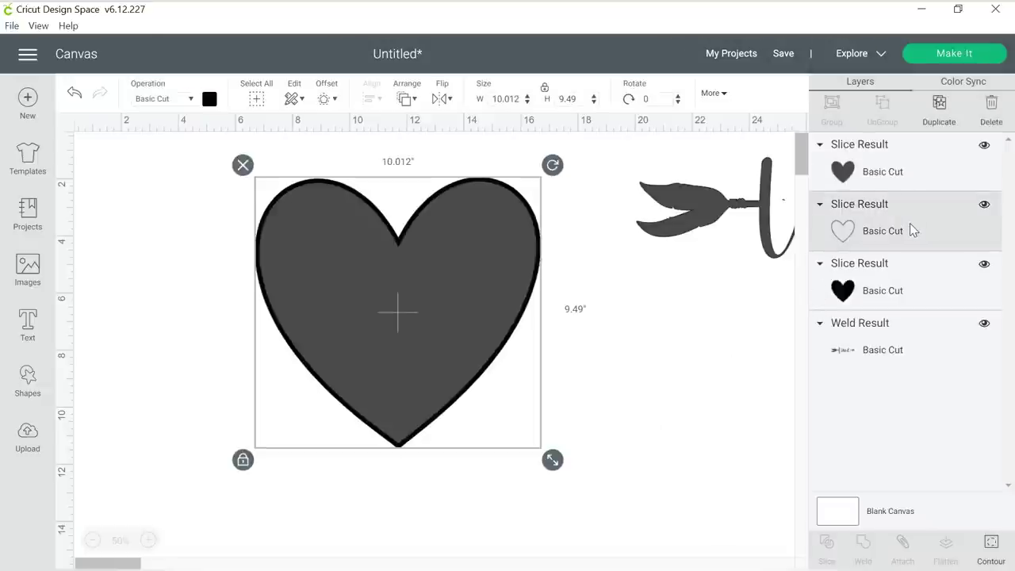
drag(513, 269, 536, 273)
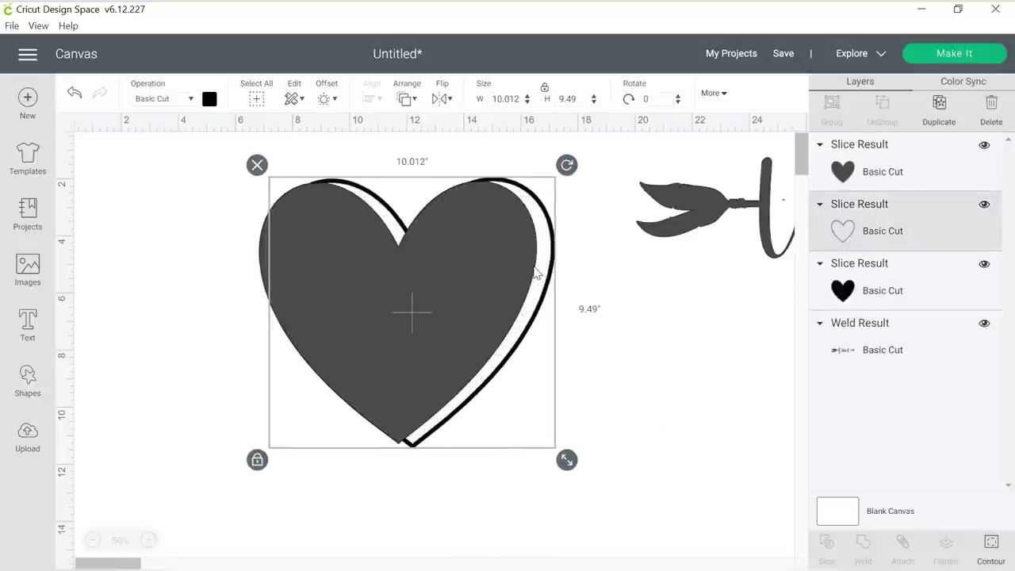
drag(558, 291, 790, 341)
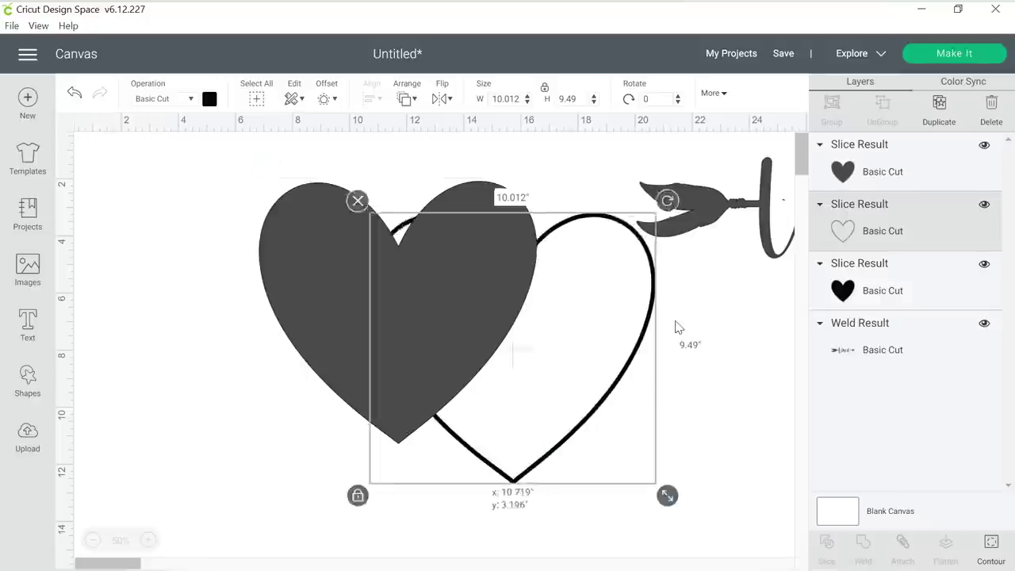
drag(307, 264, 317, 295)
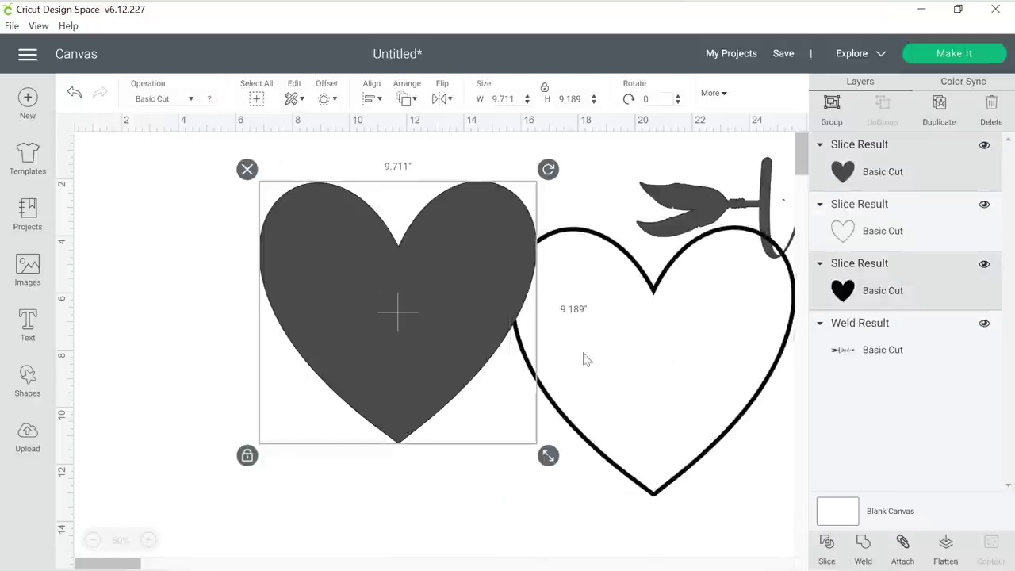
key(Delete)
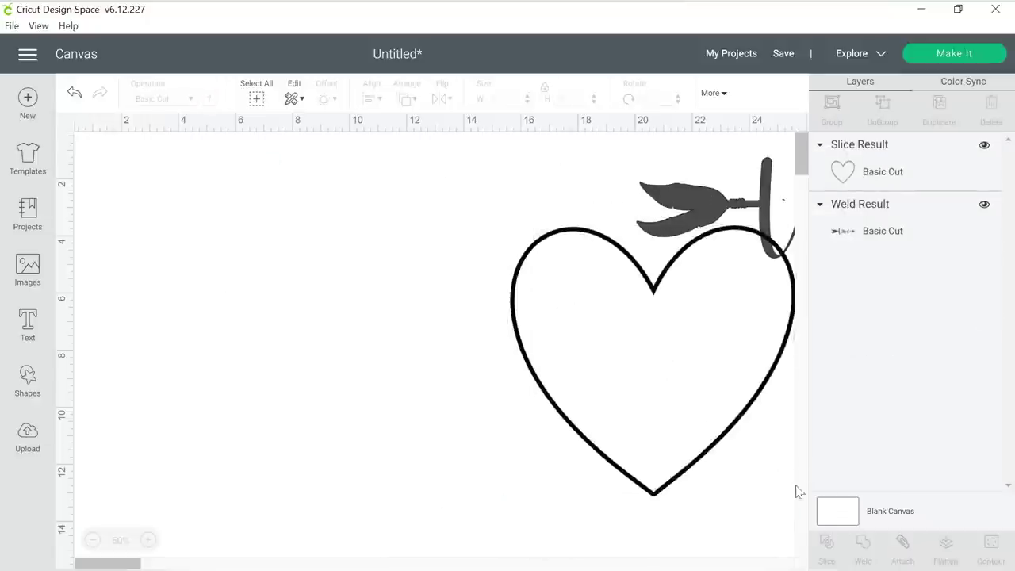
drag(534, 385, 210, 347)
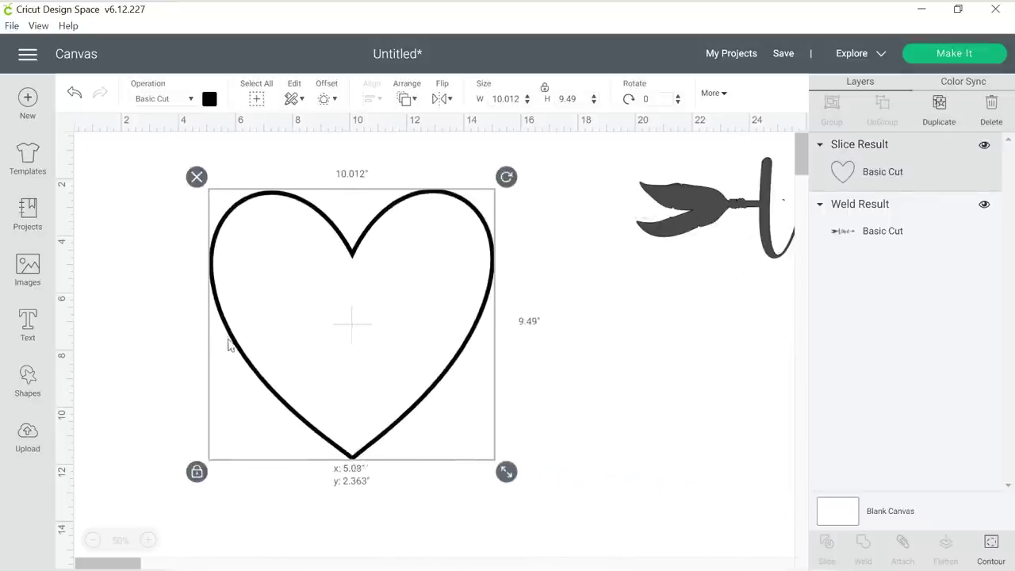
- Add 'love' text, enlarged to about 7.3 by 3.9 inches, inside the heart outline
click(34, 332)
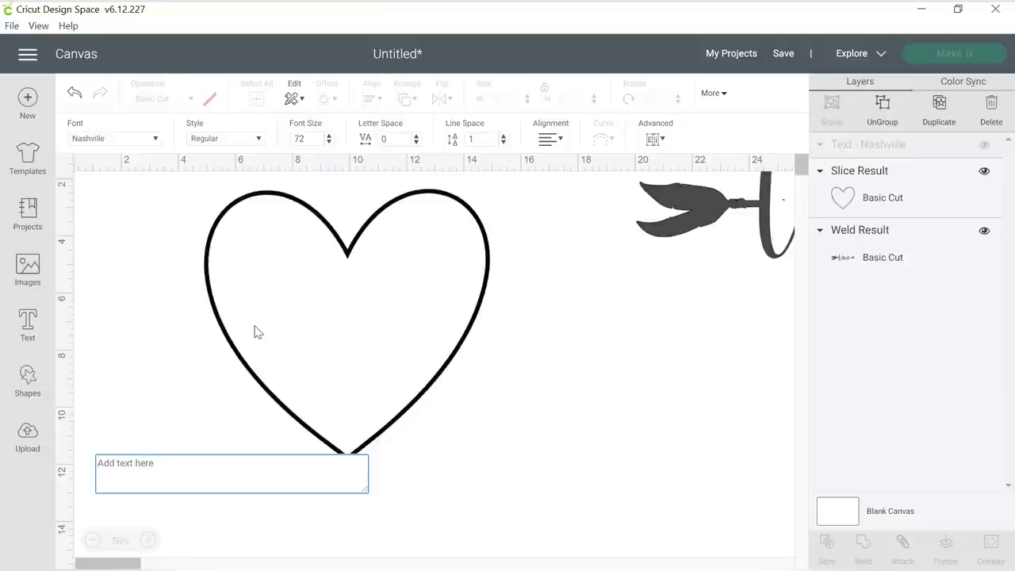
text(lov)
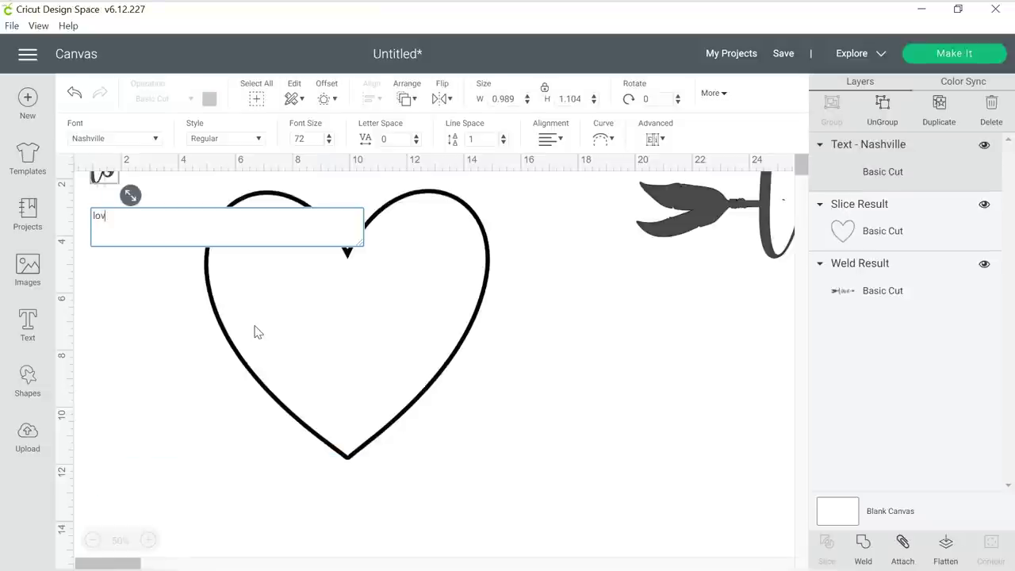
text(e)
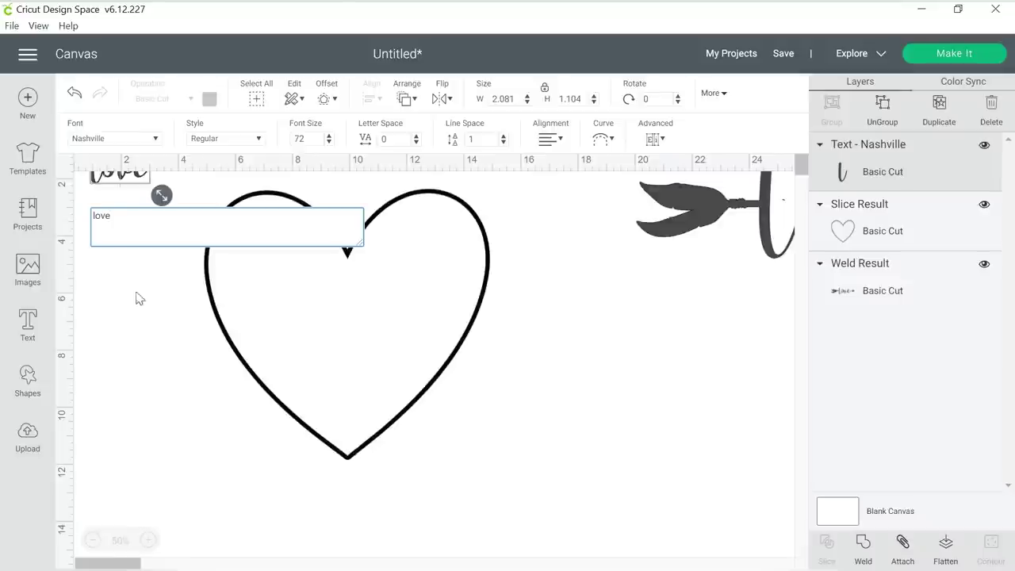
drag(115, 183, 217, 260)
mouse_move(295, 302)
mouse_down()
mouse_move(563, 365)
mouse_move(718, 451)
mouse_up()
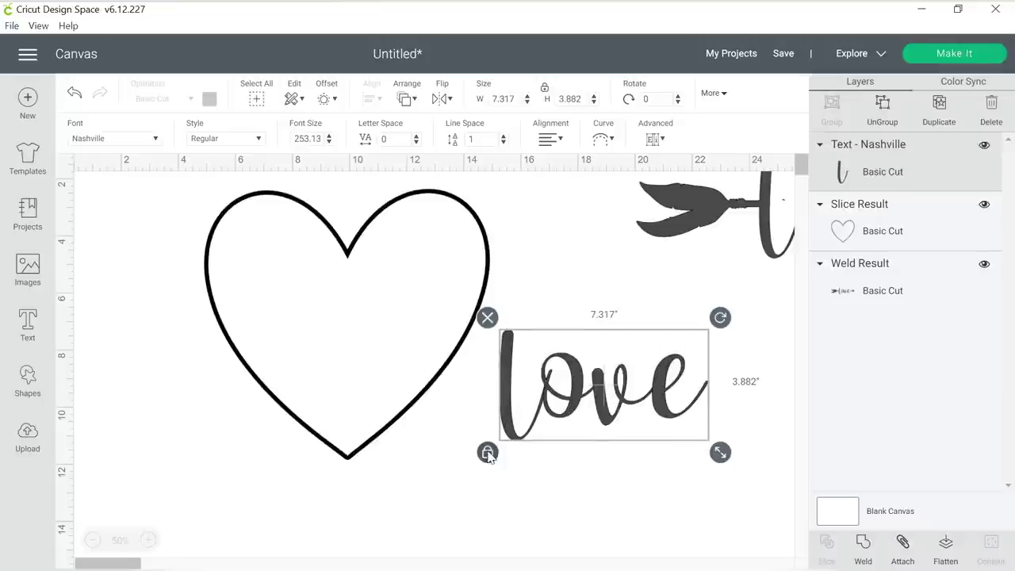
mouse_move(721, 318)
mouse_down()
mouse_move(692, 310)
mouse_move(639, 256)
mouse_up()
- Angle 'love' at about 310° across the heart outline and duplicate it
mouse_move(644, 359)
mouse_down()
mouse_move(441, 314)
mouse_move(451, 256)
mouse_up()
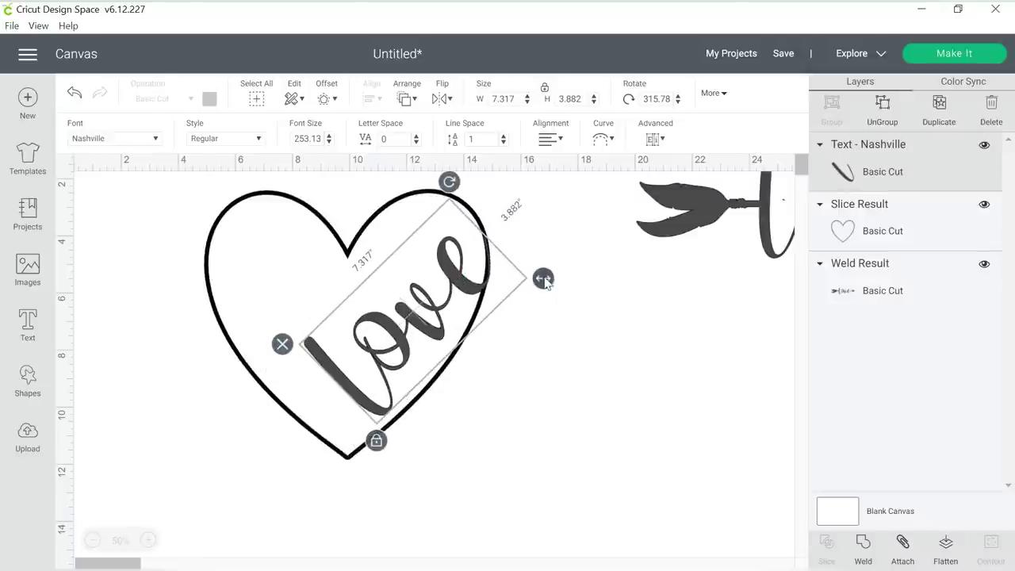
drag(449, 182, 431, 176)
drag(441, 264, 450, 274)
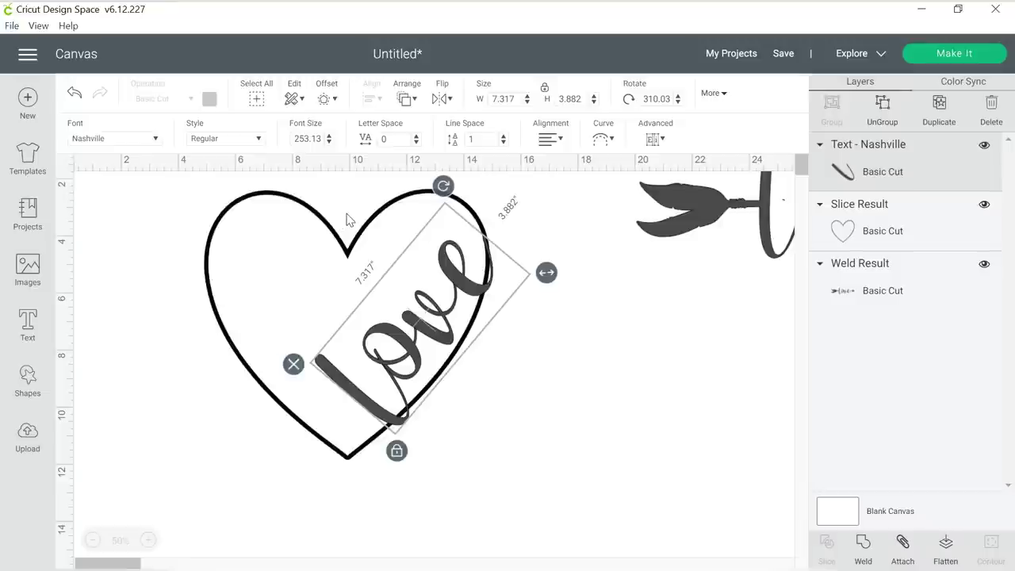
key(ctrl+d)
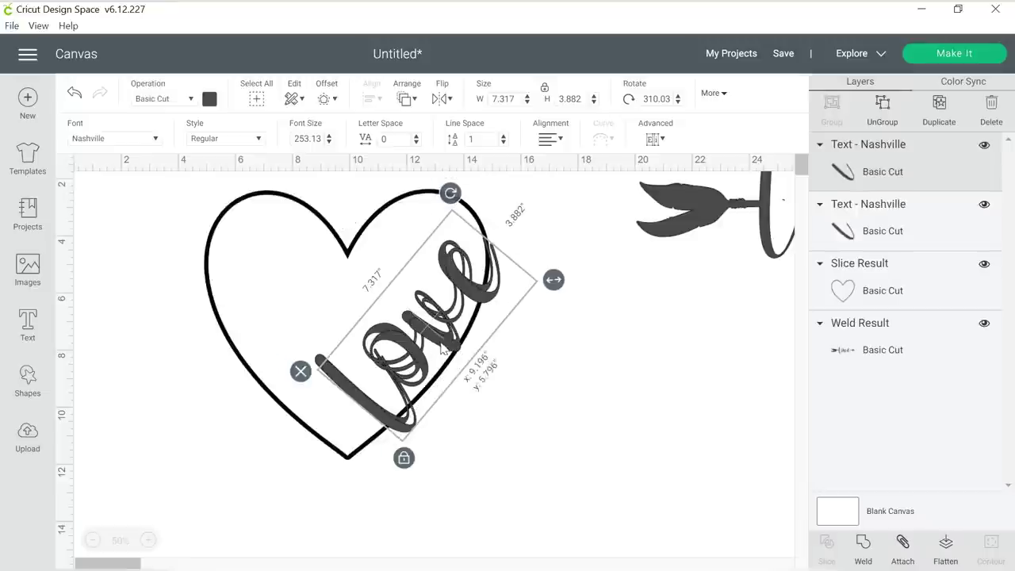
- Set a spare 'love' aside, slice the heart with the overlapping 'love', and delete that cut-out
drag(422, 330, 606, 401)
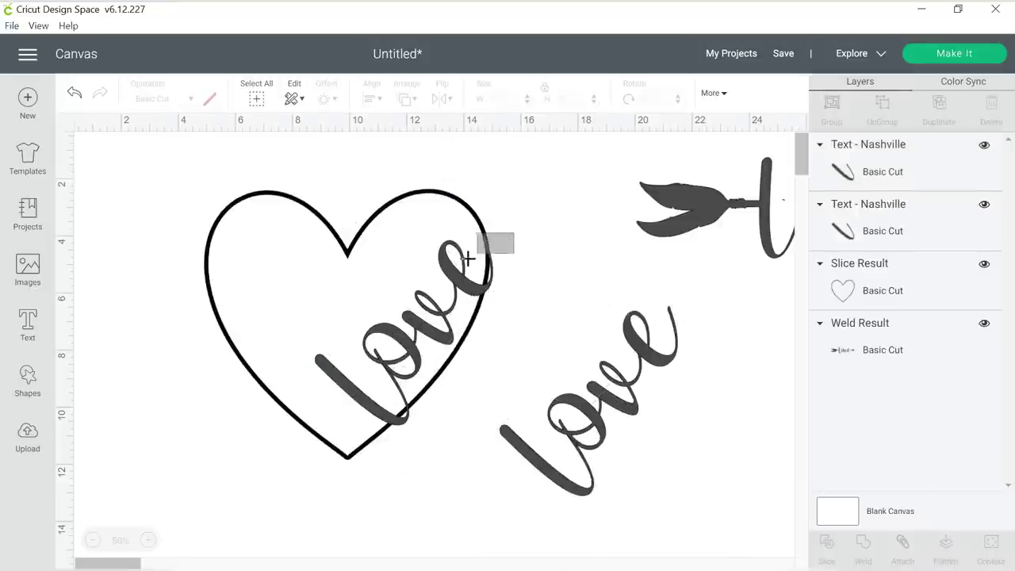
drag(515, 240, 428, 291)
click(824, 544)
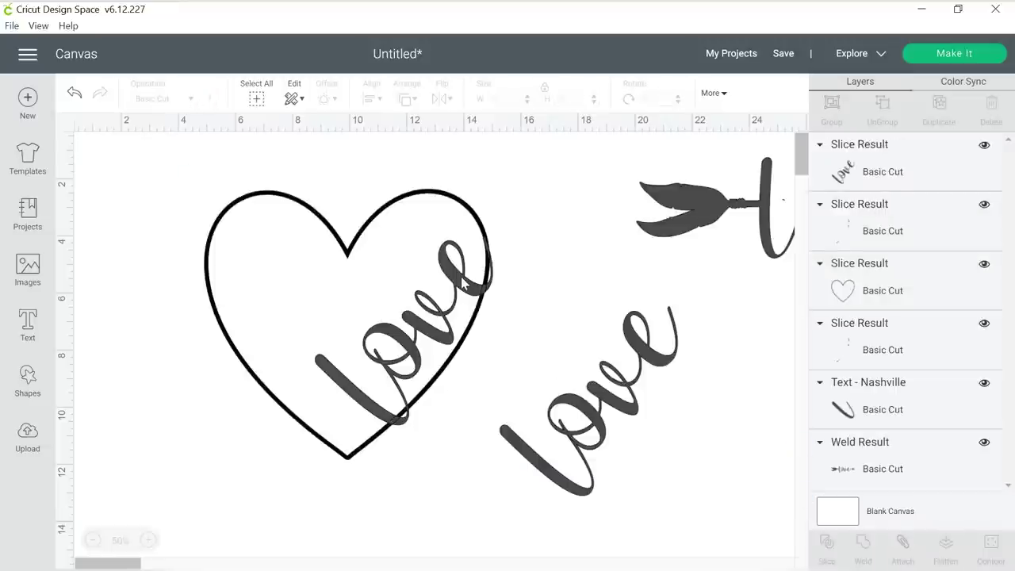
drag(462, 284, 437, 270)
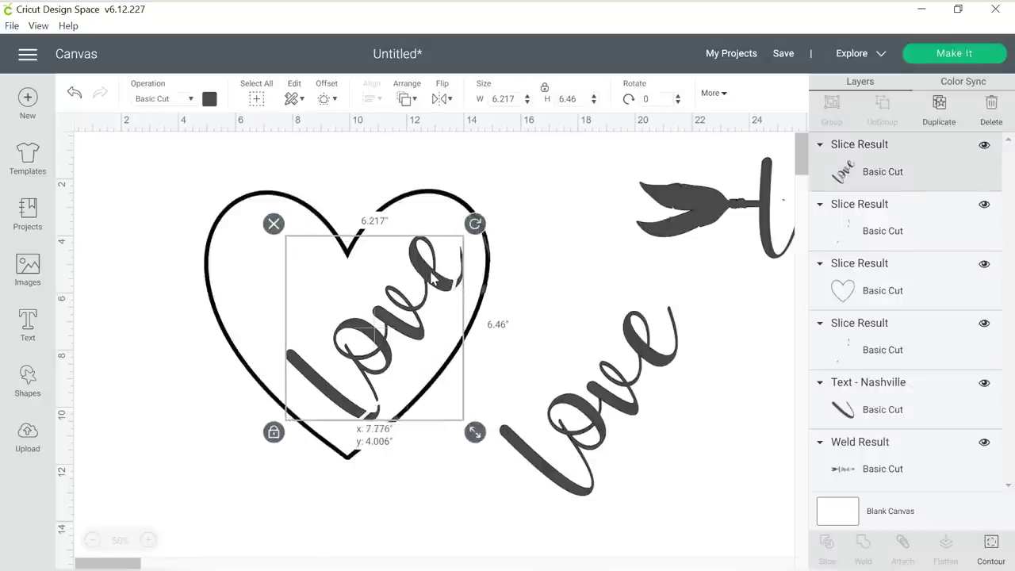
key(Delete)
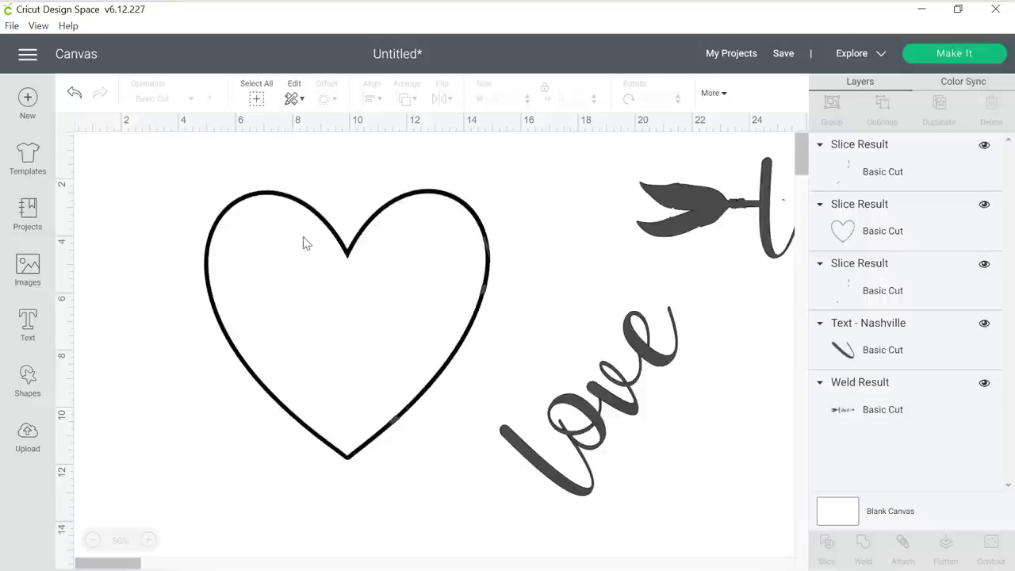
- Delete the leftover slice fragments and move the trimmed heart back into place
drag(211, 232, 96, 189)
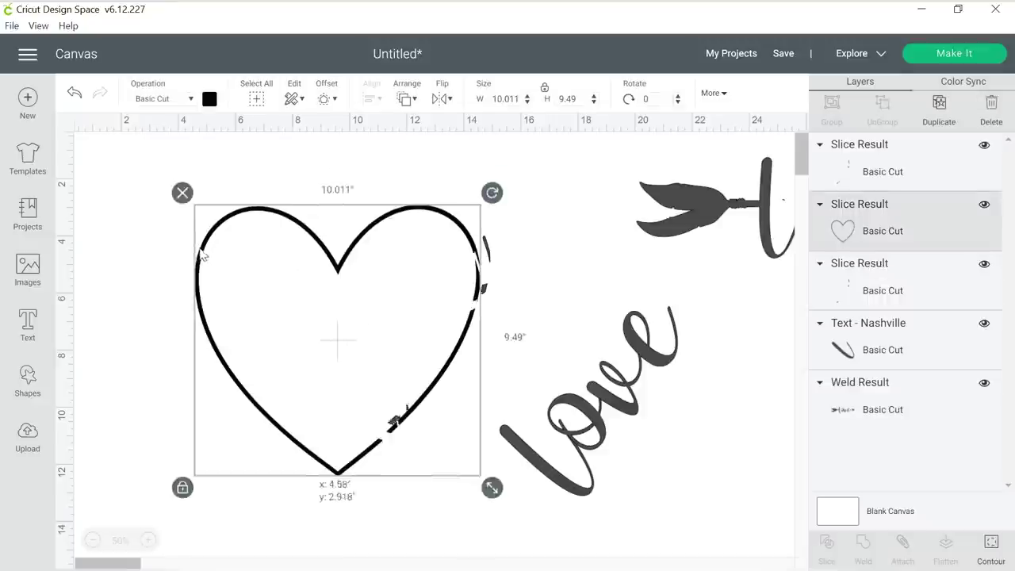
click(485, 242)
key(Delete)
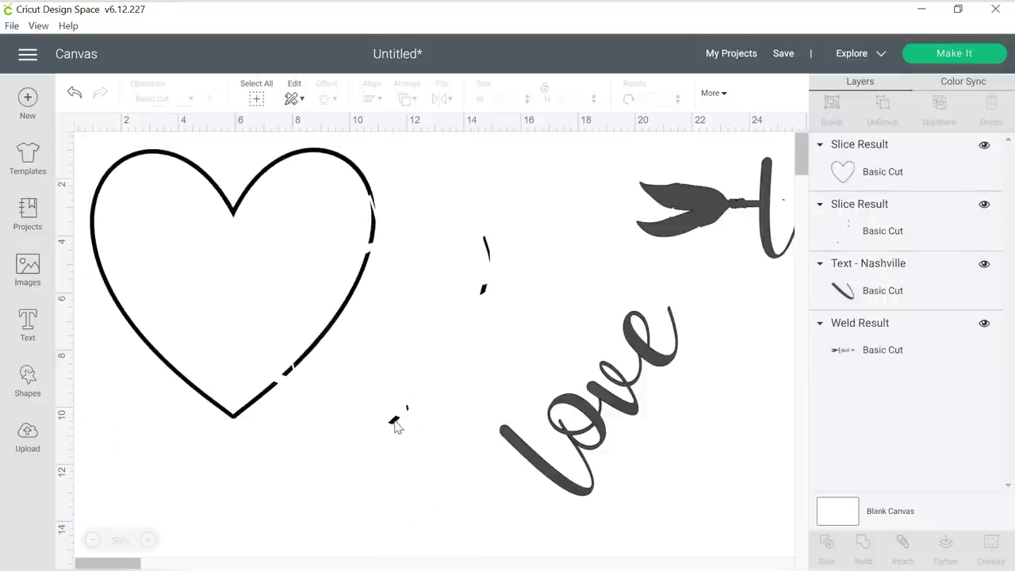
click(397, 422)
key(Delete)
drag(325, 323, 429, 348)
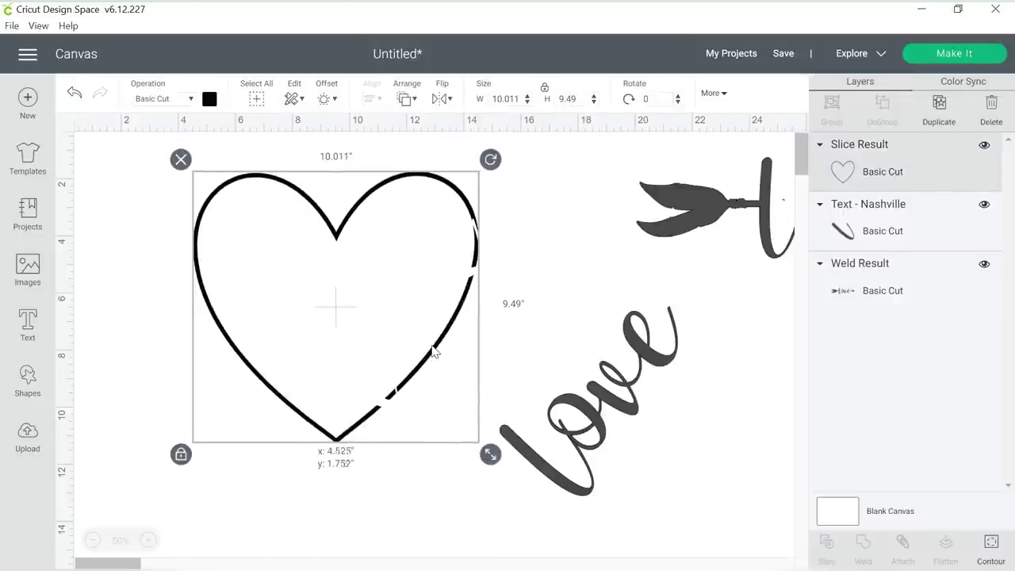
- Hide all contours on the sliced heart so its small slivers won't cut
click(993, 544)
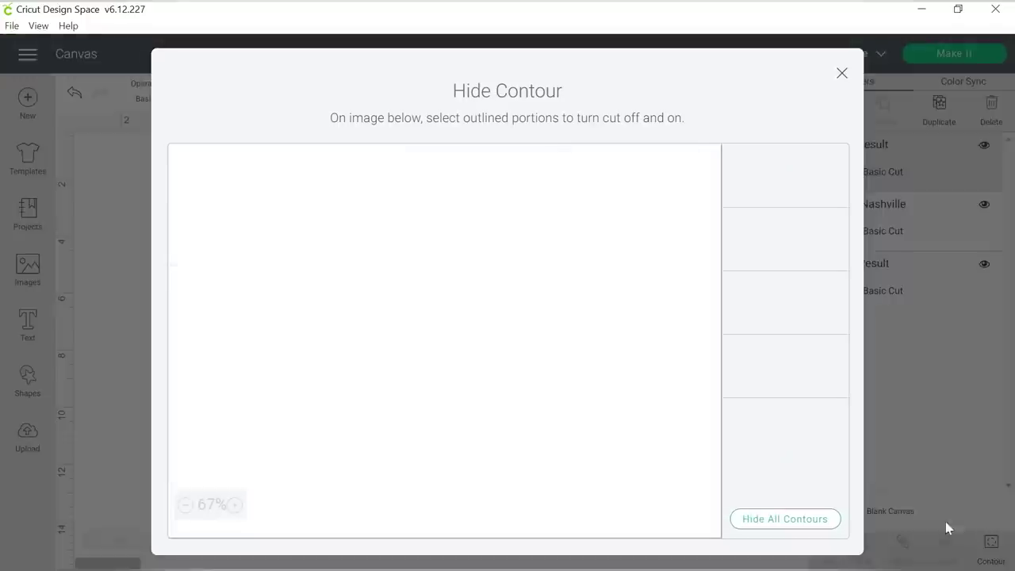
click(797, 520)
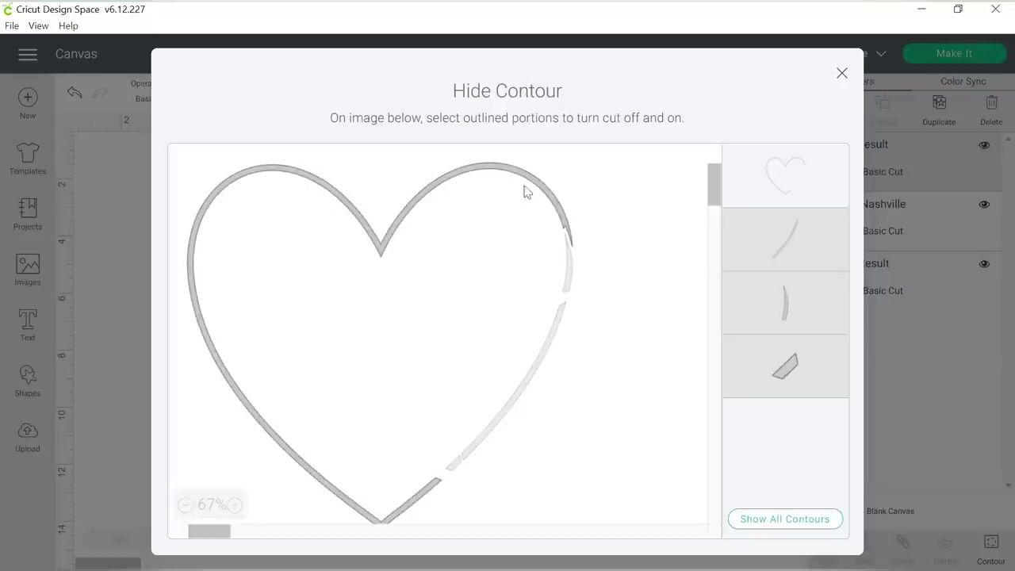
click(841, 74)
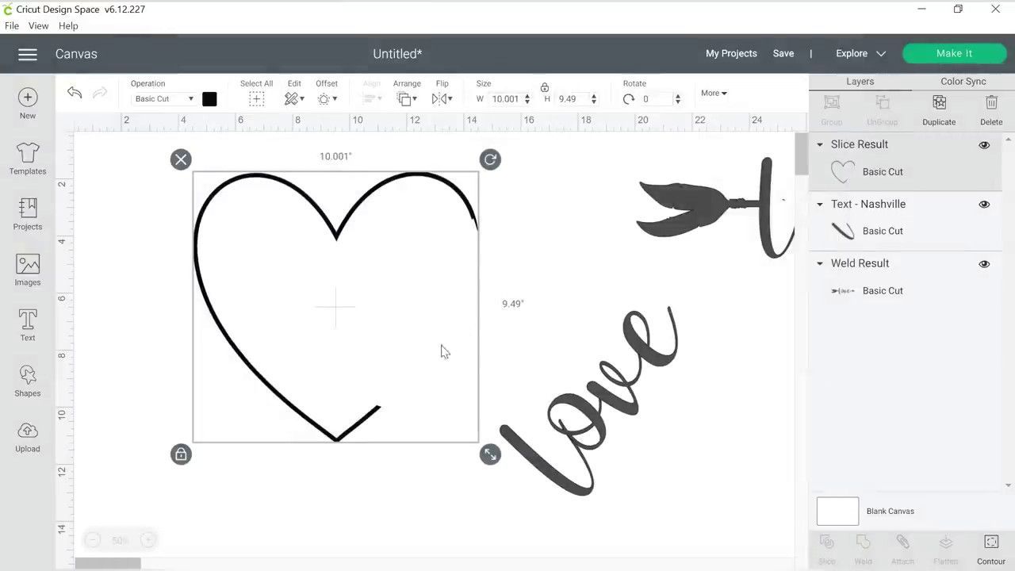
- Slightly enlarge the spare 'love' and place it in the heart's open gap
drag(587, 474, 553, 463)
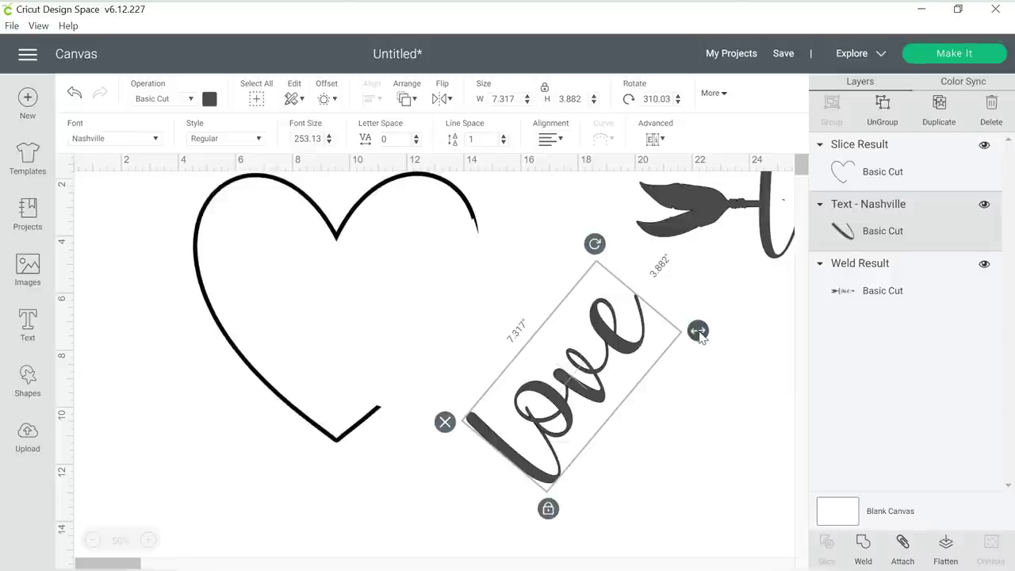
drag(698, 333, 702, 328)
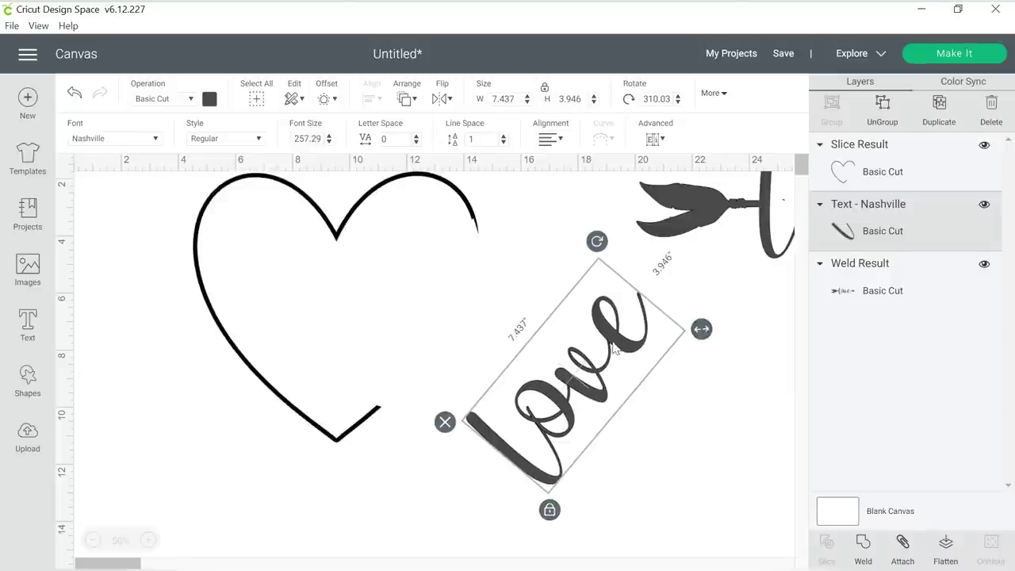
drag(617, 349, 452, 271)
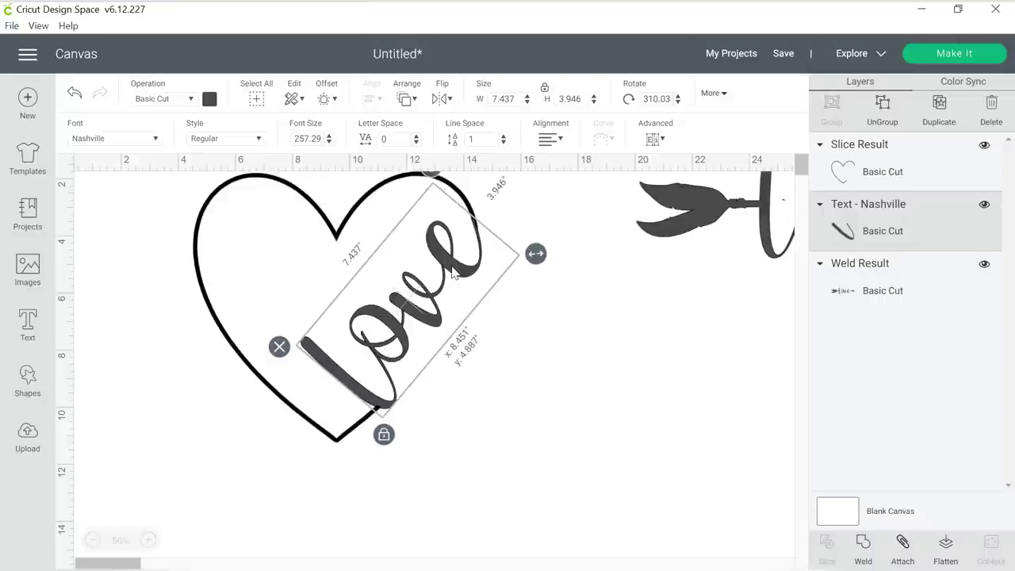
click(557, 348)
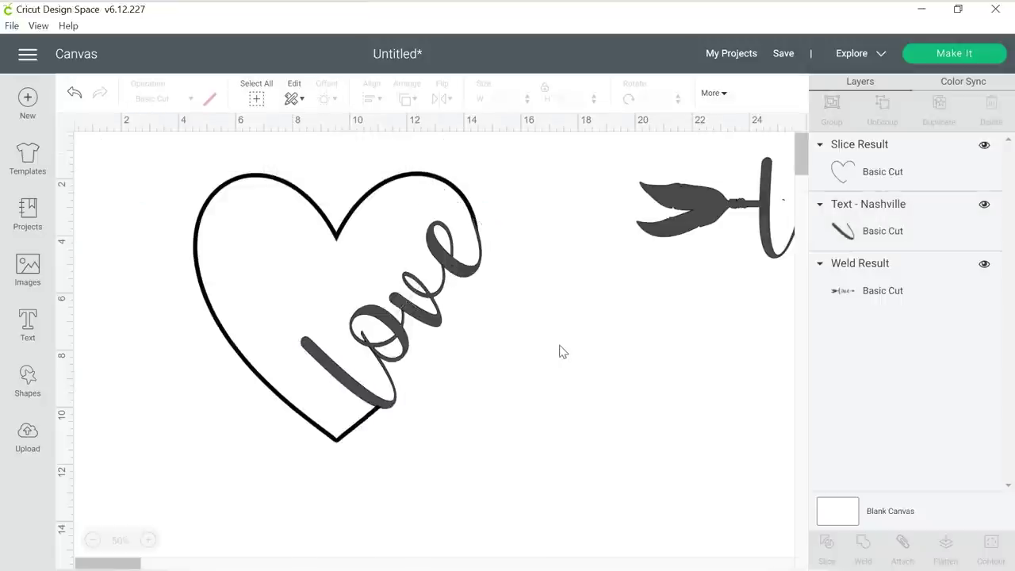
- Weld the heart and 'love' into one shape and shift it slightly left
mouse_move(560, 352)
mouse_down()
mouse_move(476, 291)
mouse_move(374, 186)
mouse_up()
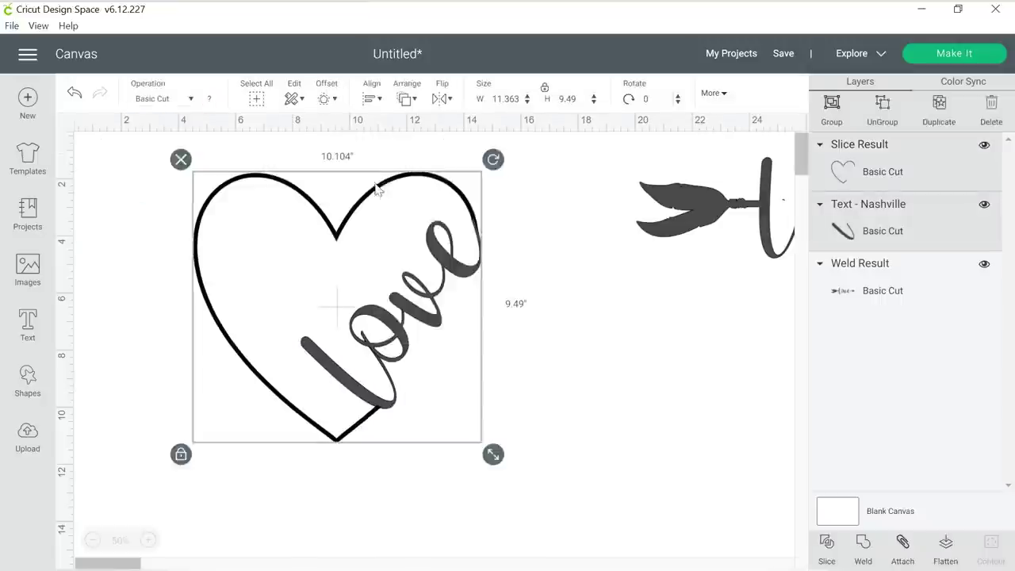
click(869, 530)
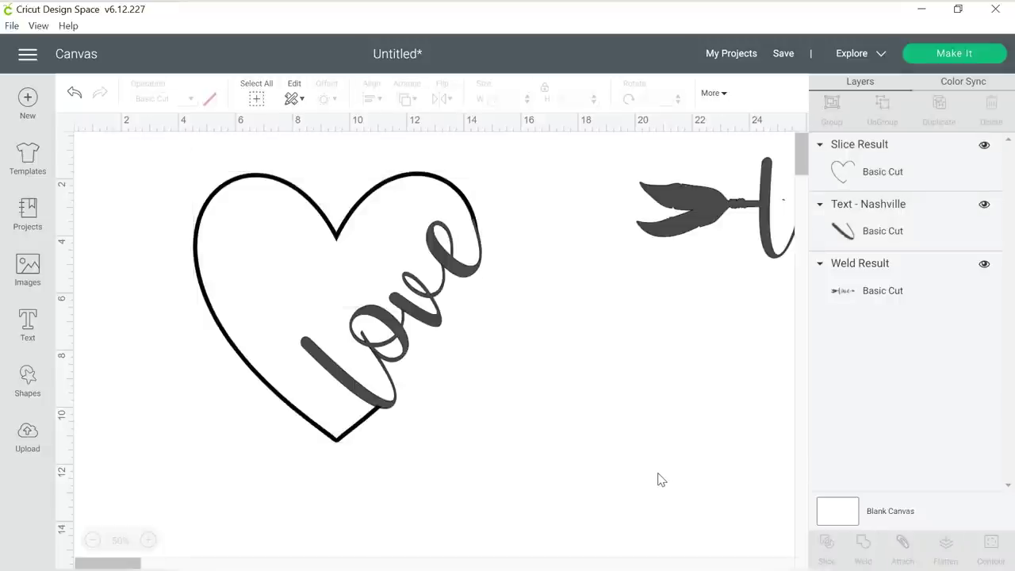
click(441, 265)
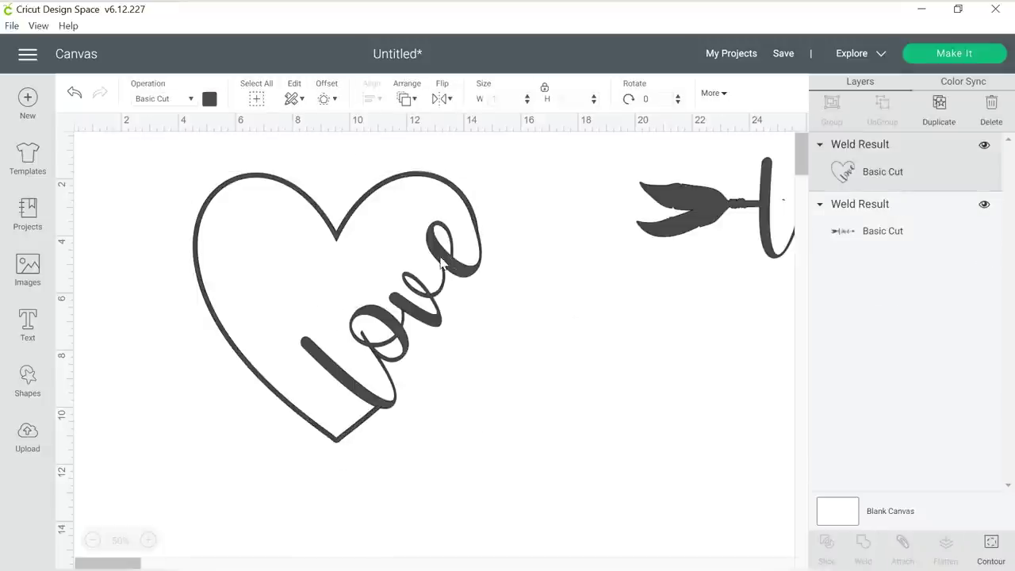
drag(441, 266, 413, 265)
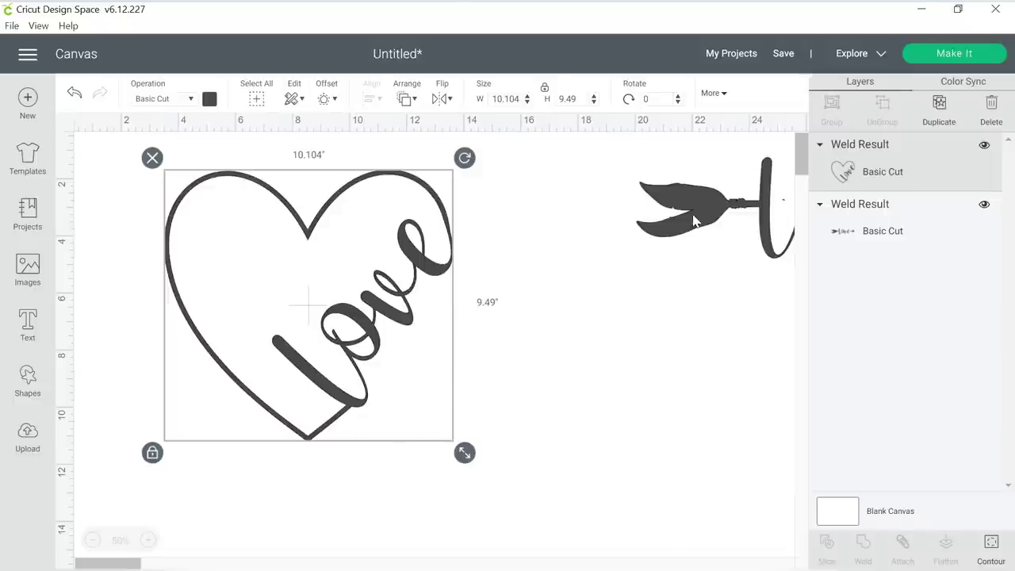
- Resize the arrow 'love' design to about 10.7 by 2.85 inches, right of the heart
drag(694, 221, 377, 403)
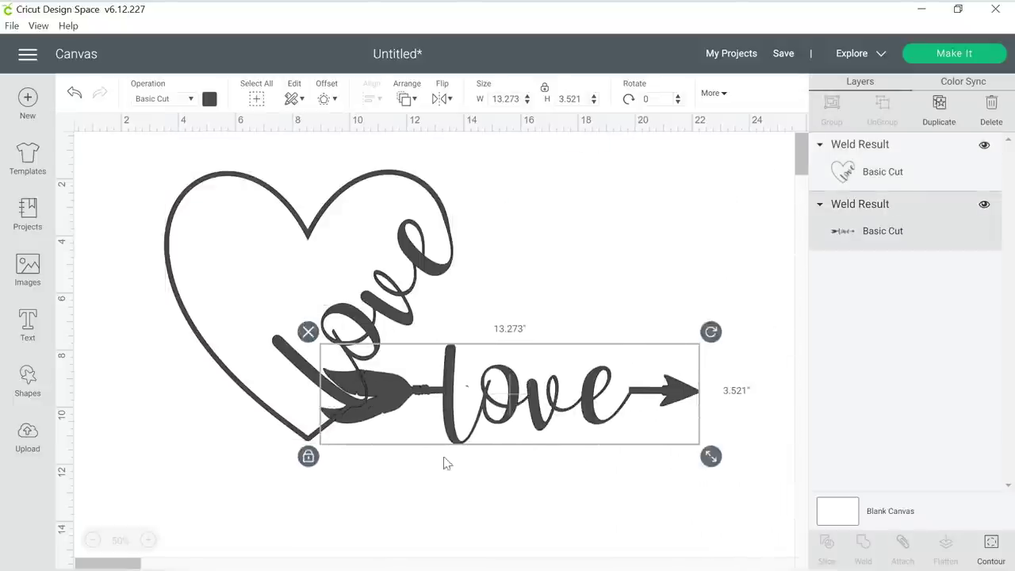
drag(711, 457, 640, 438)
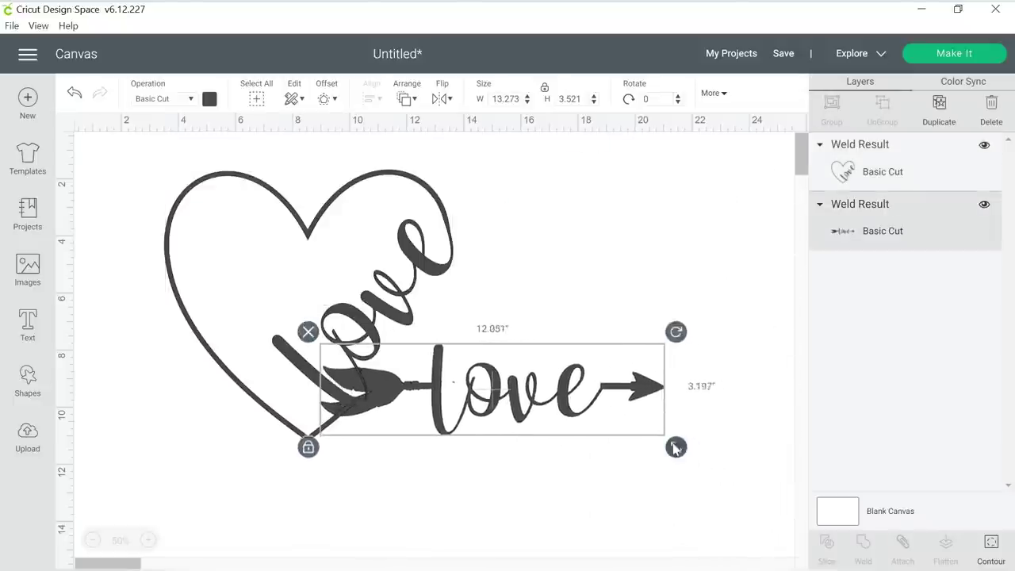
drag(520, 368, 600, 355)
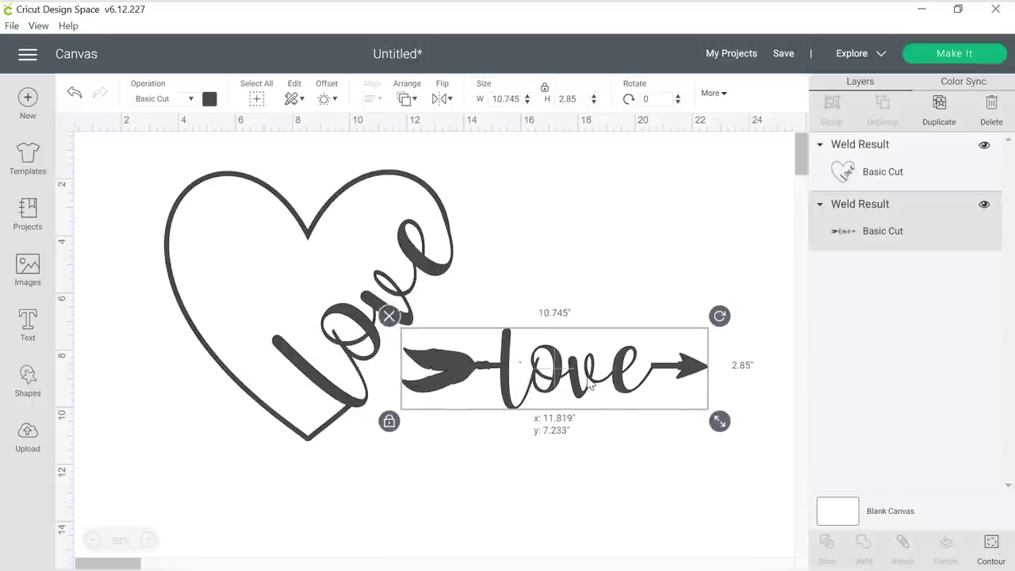
click(591, 288)
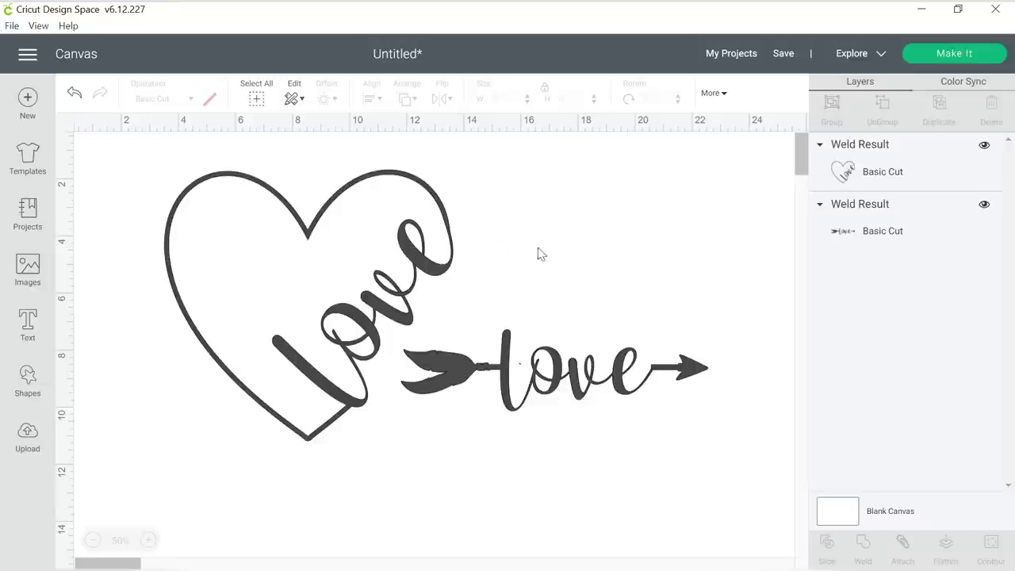
- Nudge the heart left and down and the arrow design up and right
drag(420, 264, 396, 283)
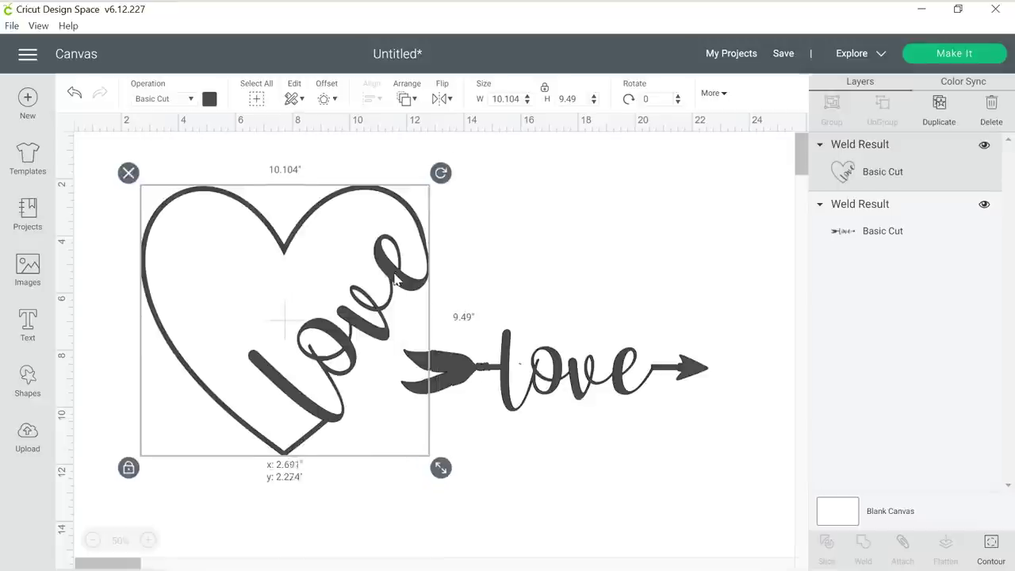
click(508, 257)
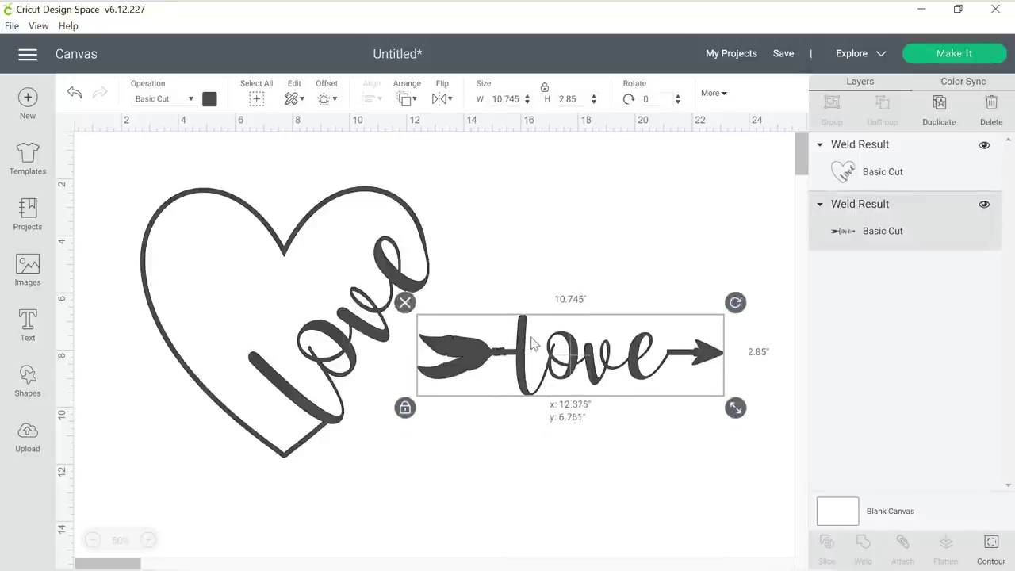
drag(512, 363, 529, 341)
click(532, 218)
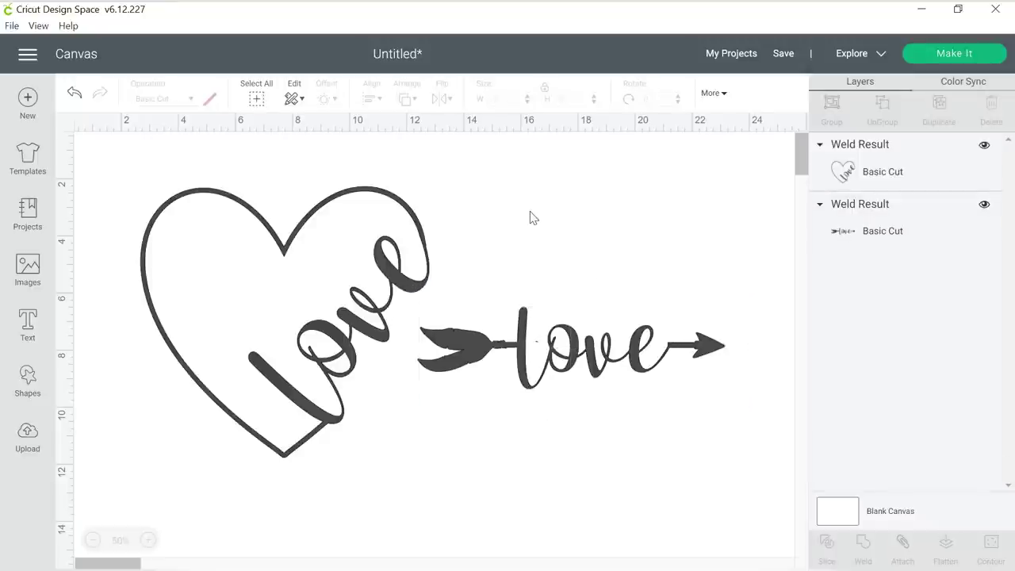